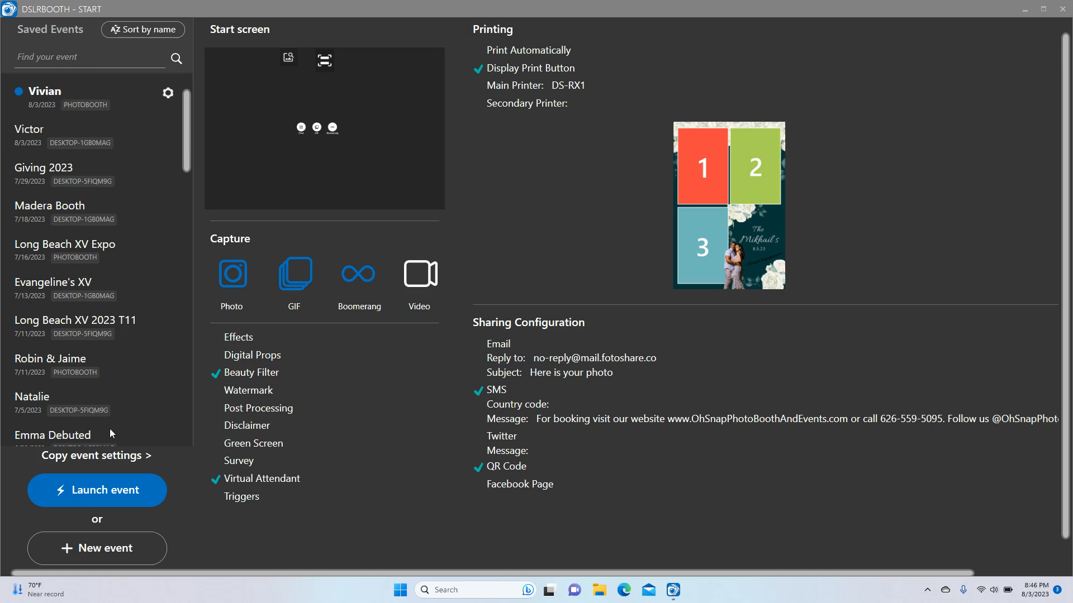
click(89, 457)
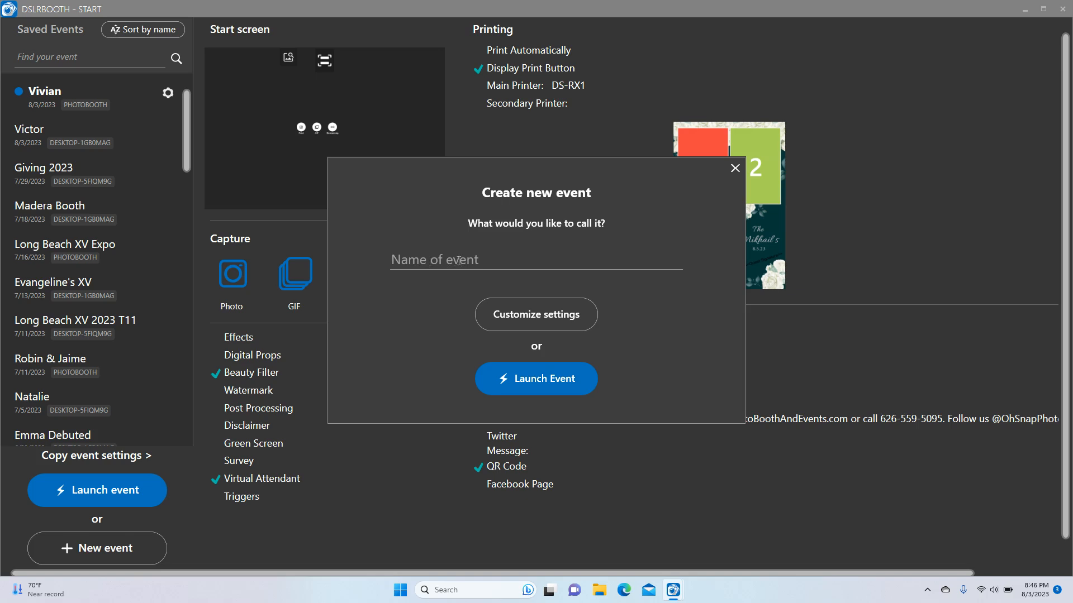
click(734, 169)
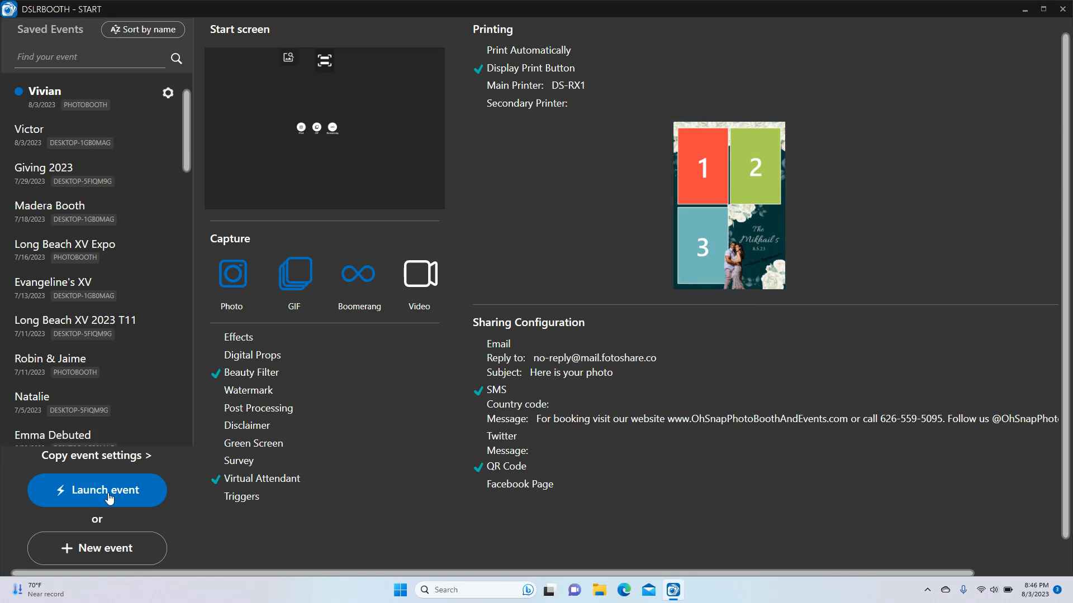
click(98, 543)
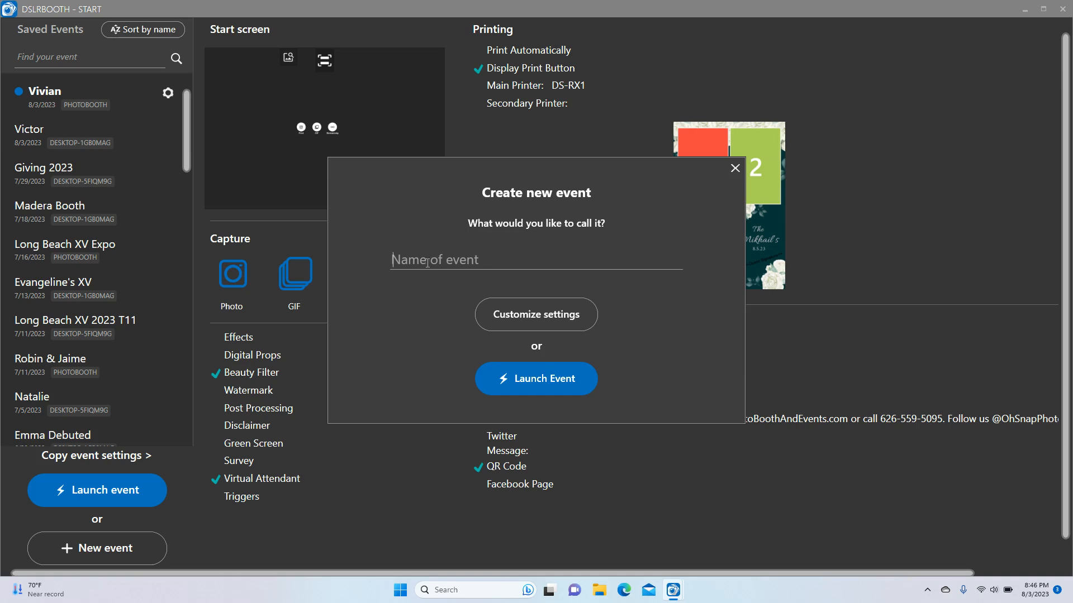
click(735, 169)
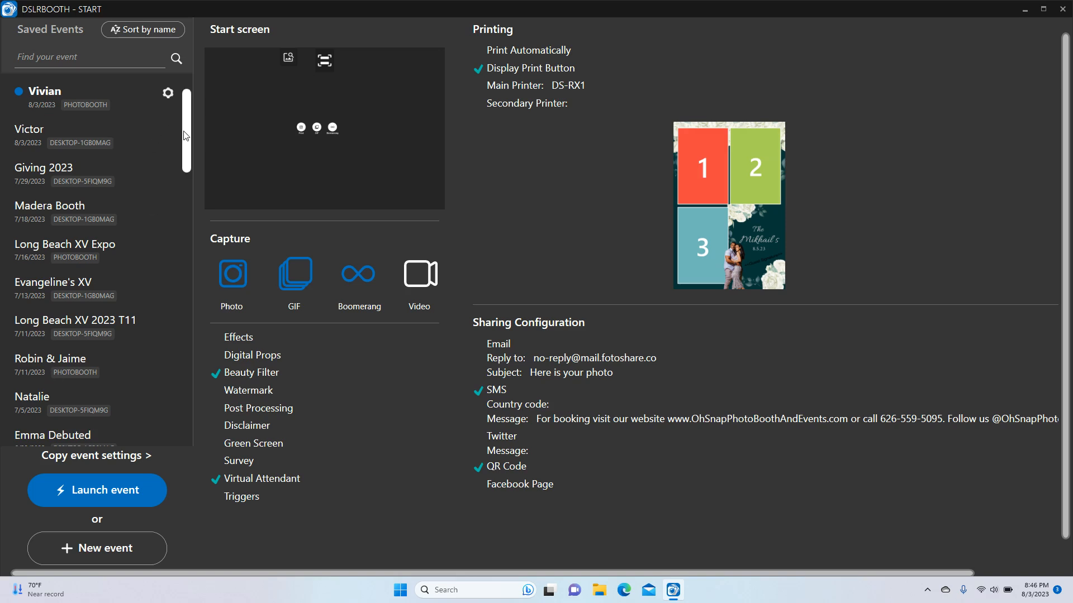
scroll(186, 134, down, 2)
scroll(189, 103, up, 2)
Create a new event named "test" and continue to customizing its settings.
click(111, 552)
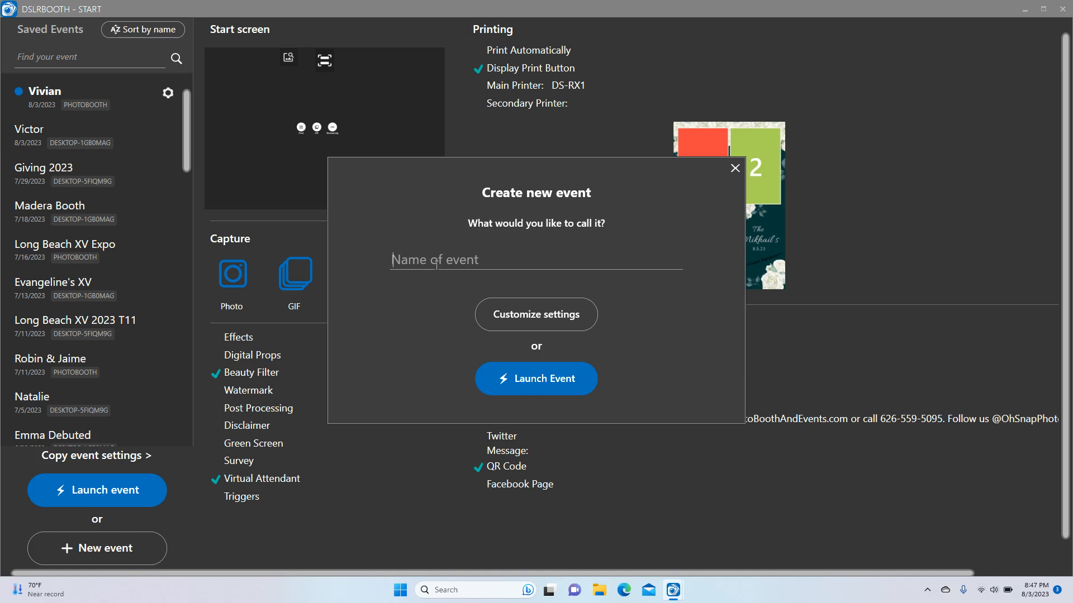
text(tes)
key(BackSpace)
key(BackSpace)
key(BackSpace)
text(test)
click(557, 316)
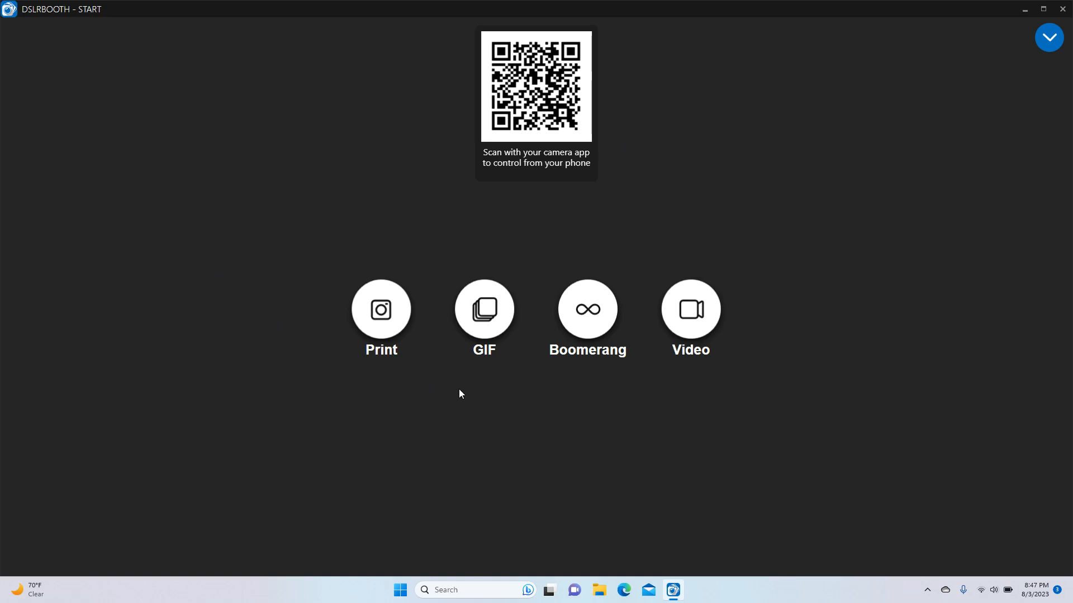
Open the Screen Editor for the test event and look through the Welcome Screen settings.
click(1048, 47)
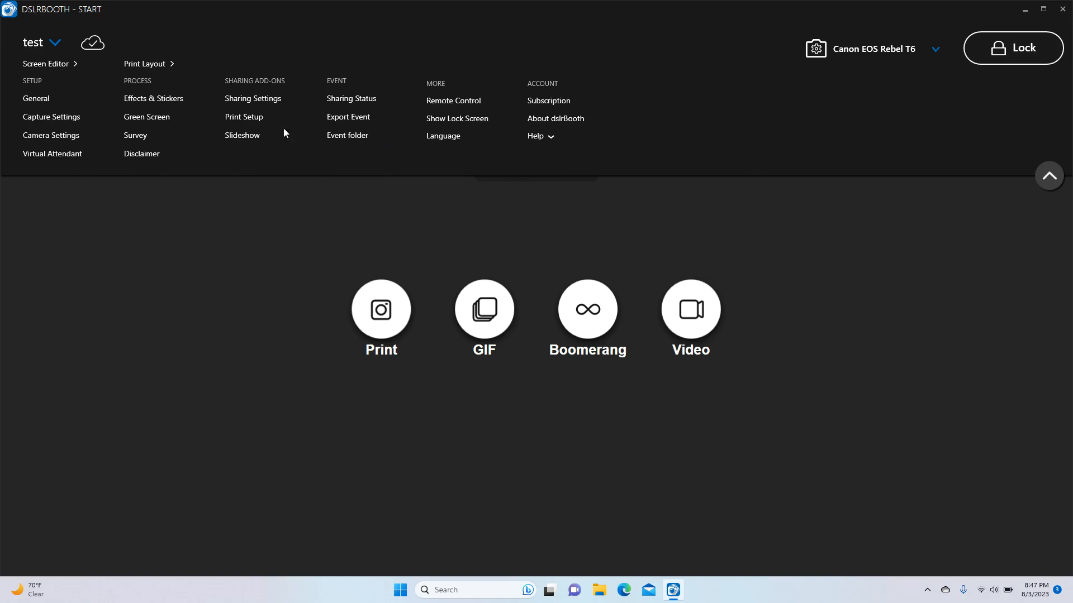
click(45, 65)
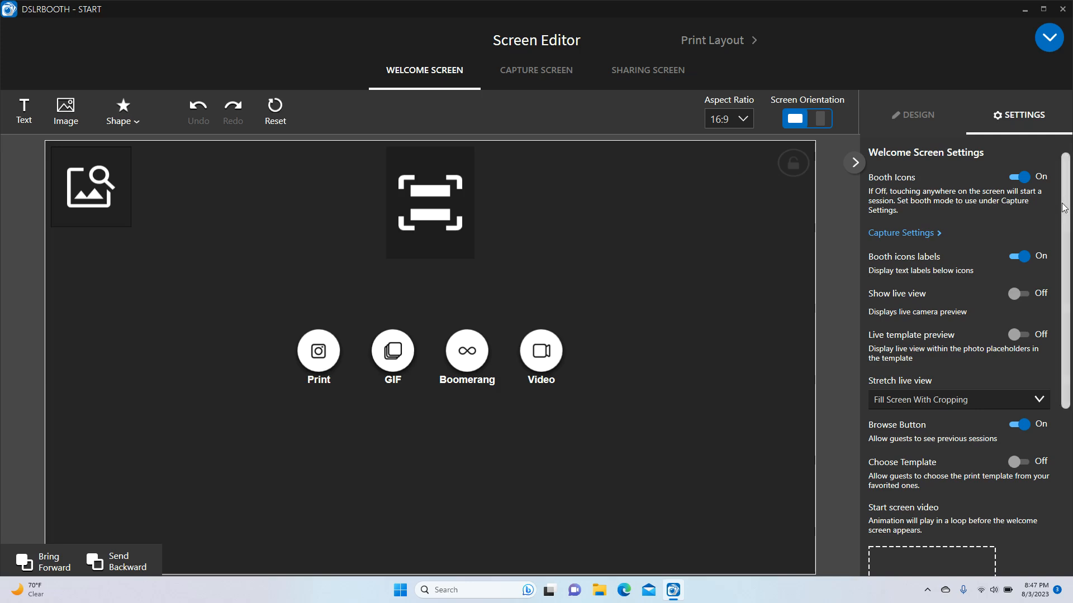
scroll(1063, 208, down, 4)
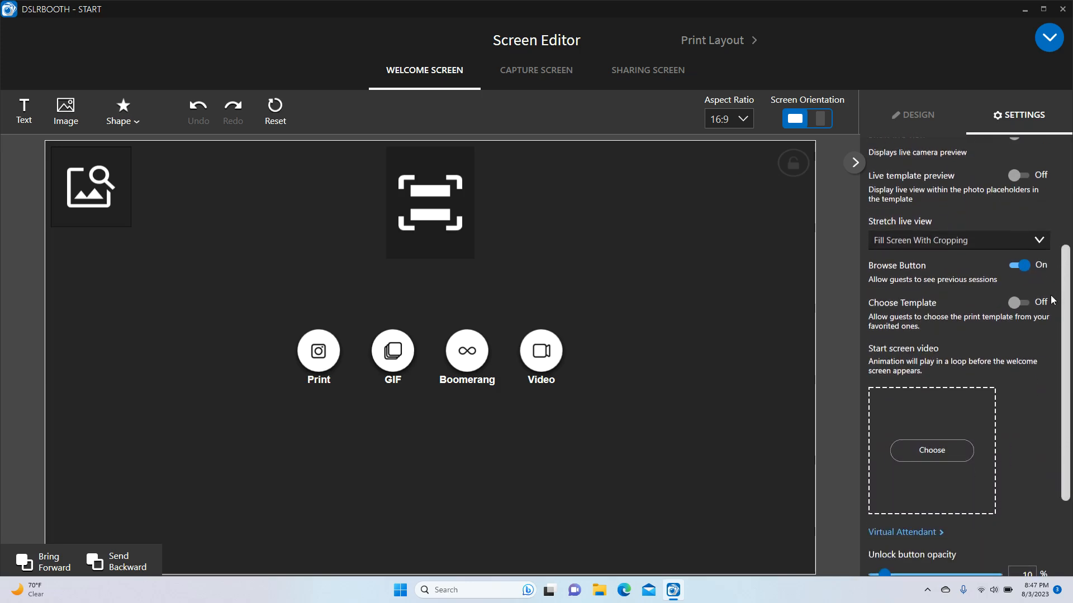
scroll(1059, 253, up, 4)
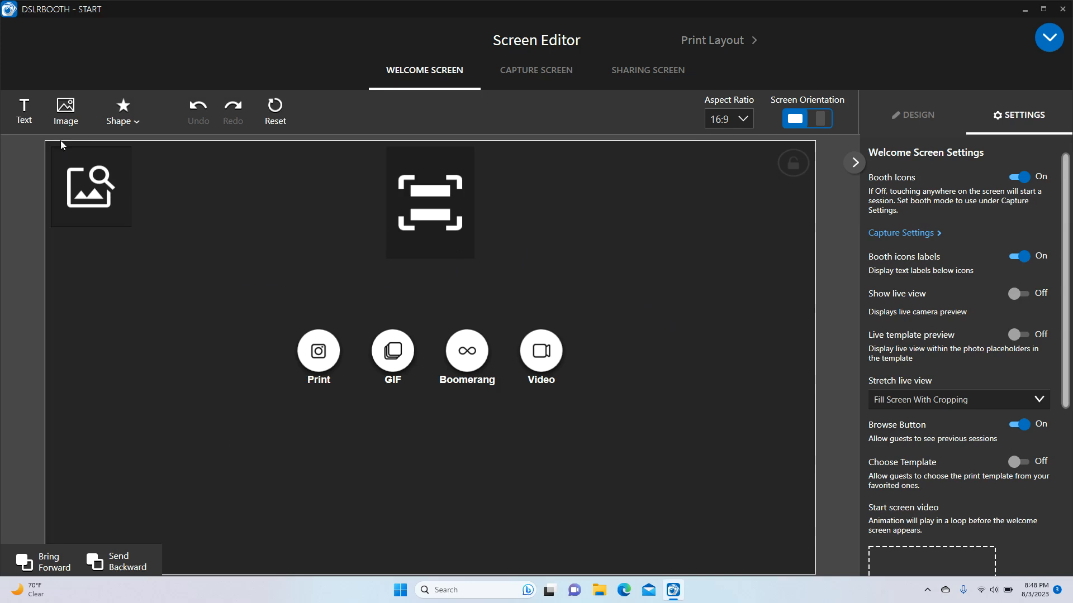
Add the dia-de-los-muertos[1] image to the welcome screen, in the canvas's lower-left area, enlarged to about 657 × 657.
click(62, 109)
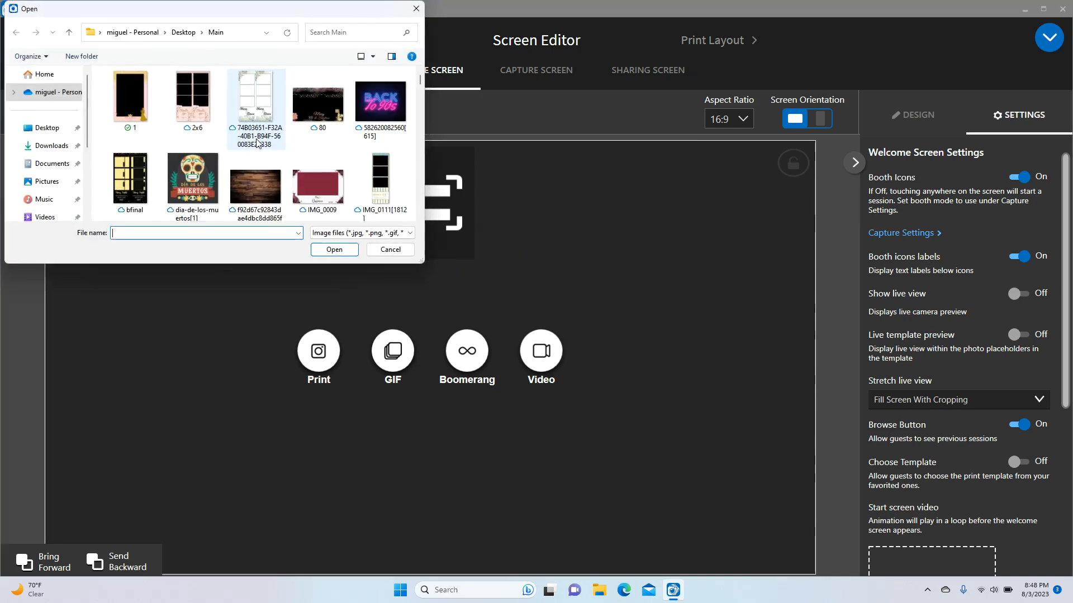
click(201, 176)
double_click(200, 176)
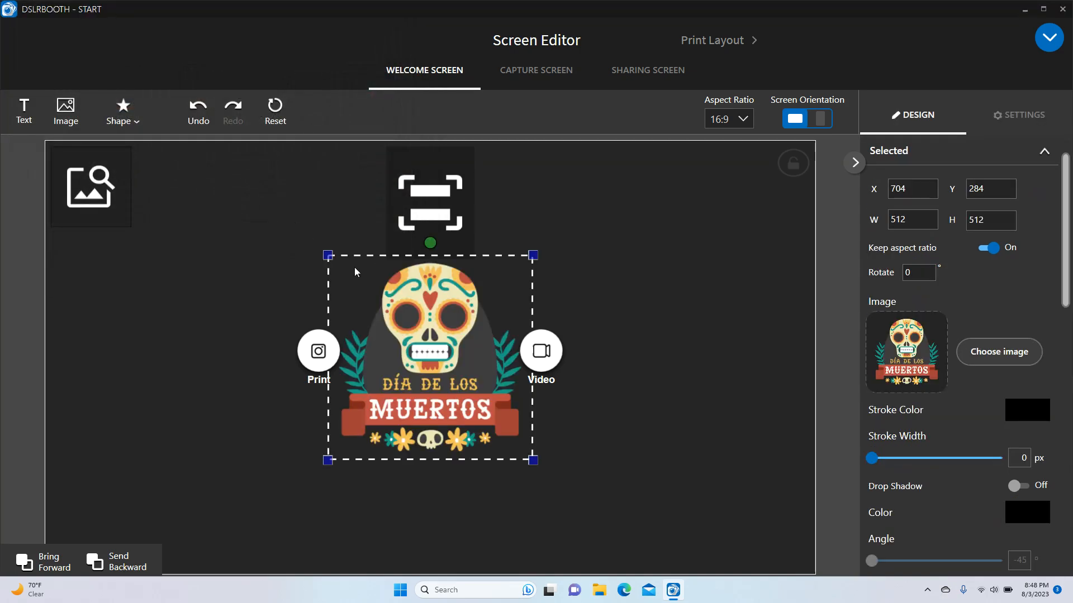
drag(440, 351, 179, 453)
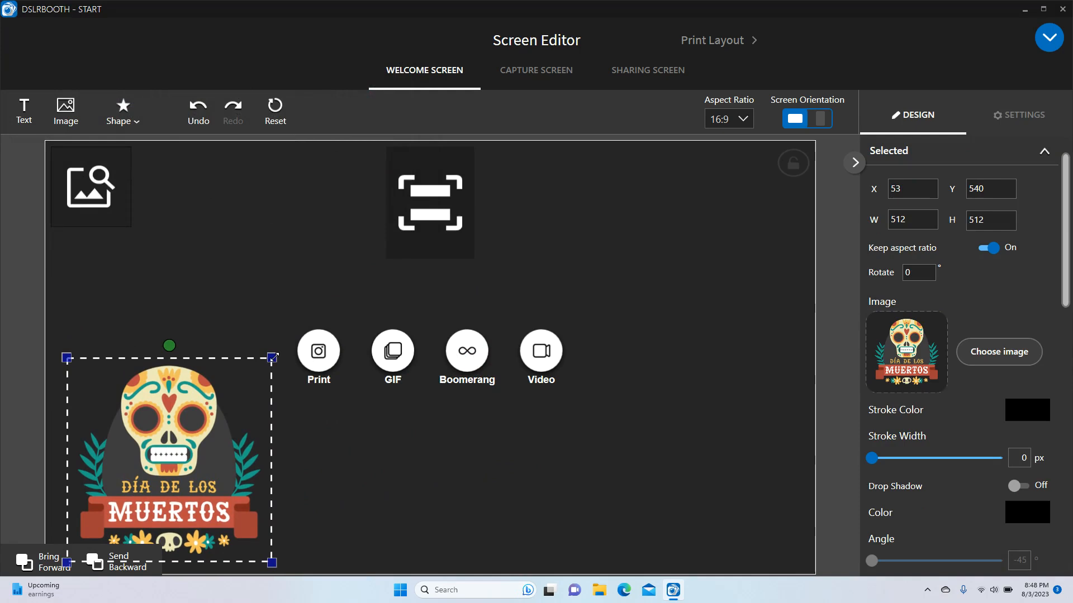
drag(272, 357, 329, 323)
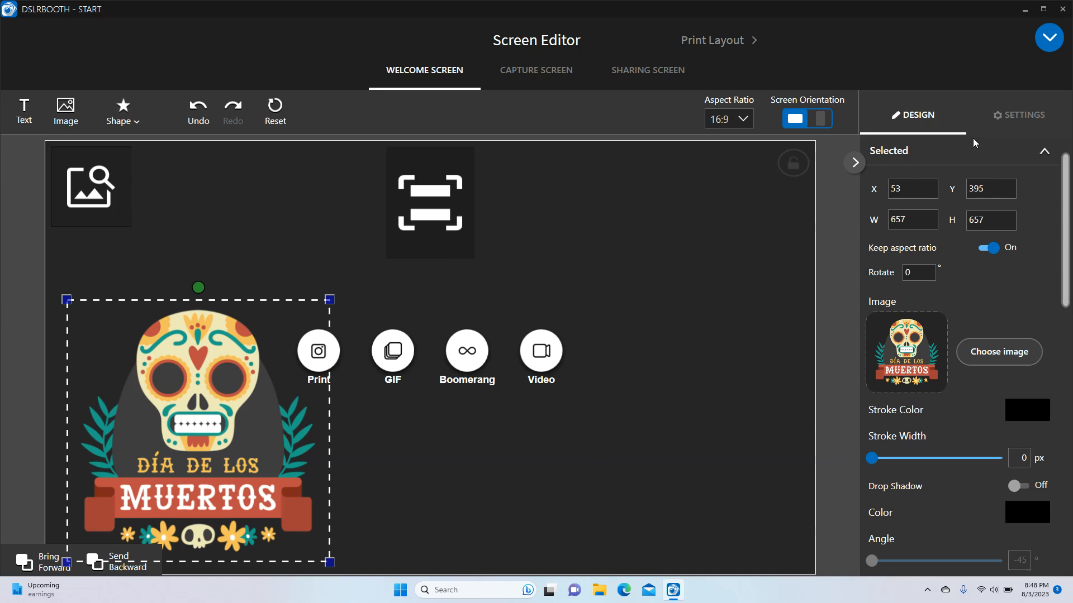
Change the primary theme color to light blue, hex 57AAE2.
drag(1066, 259, 1067, 423)
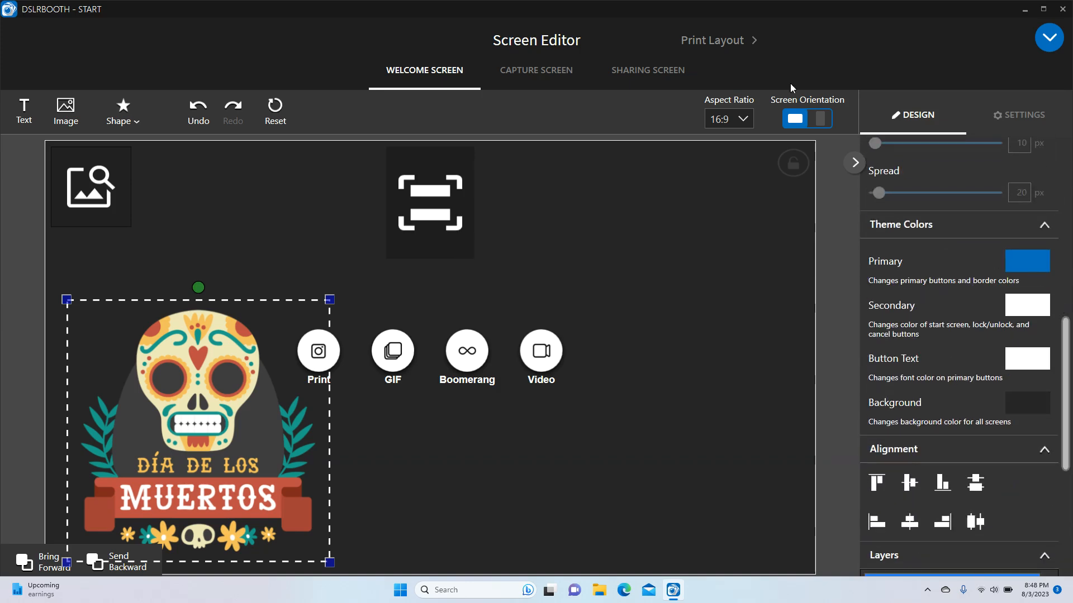
click(1025, 269)
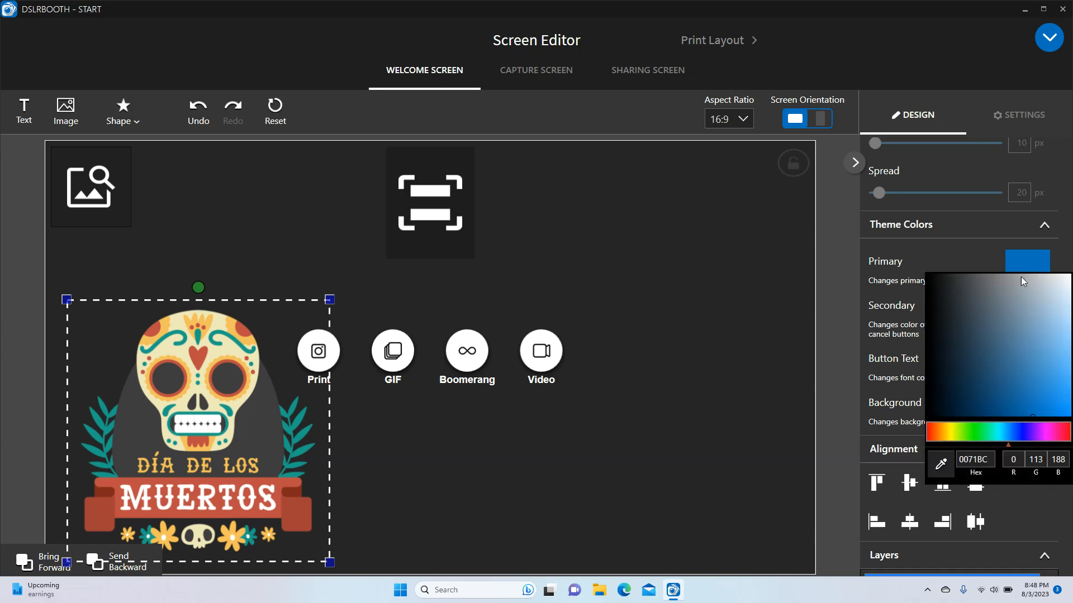
click(1054, 364)
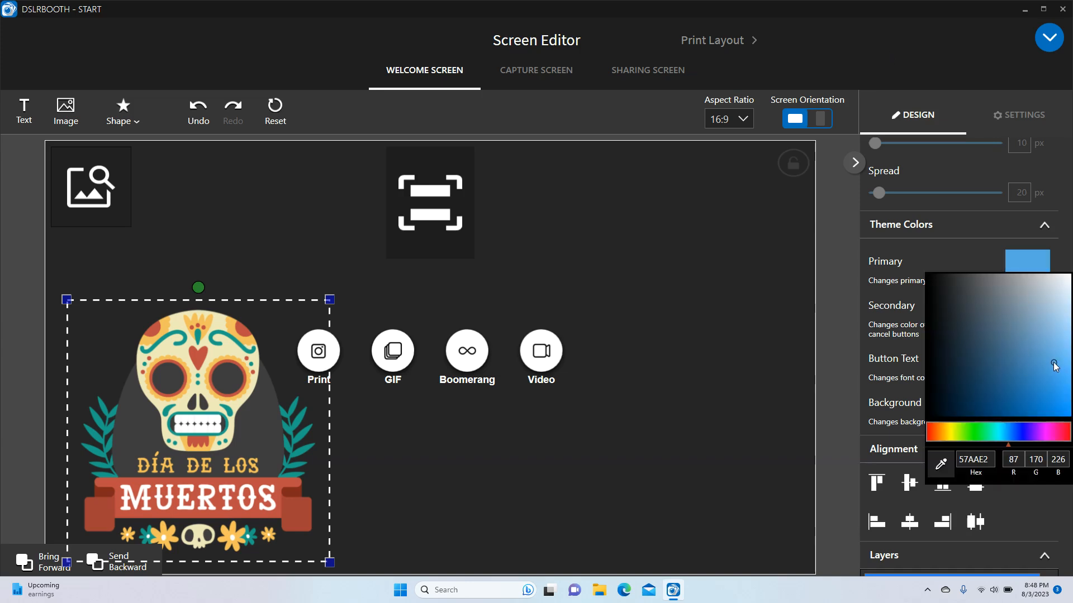
click(974, 254)
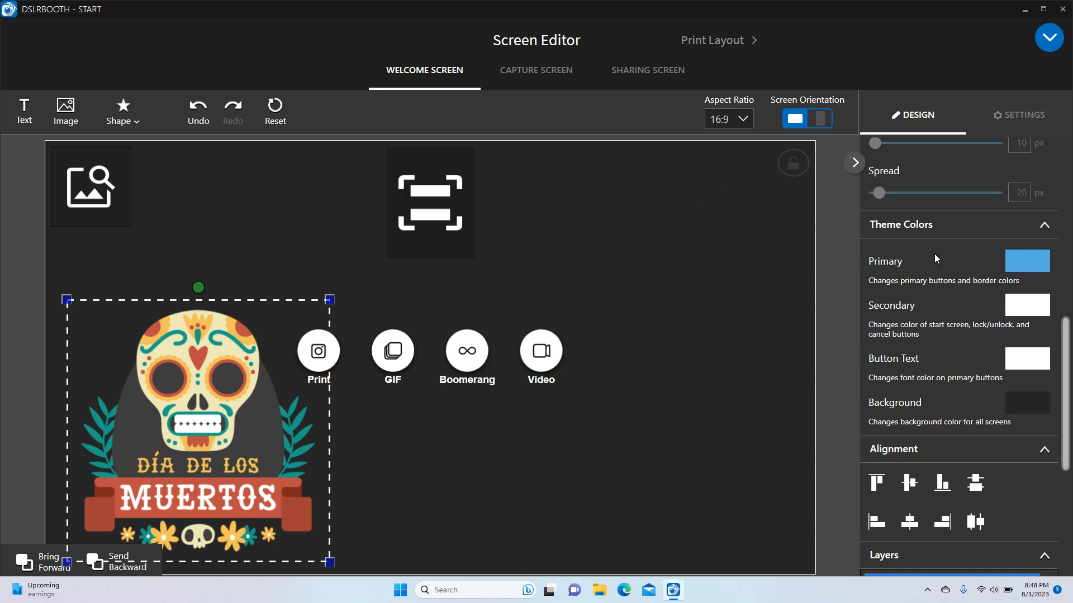
scroll(977, 329, down, 3)
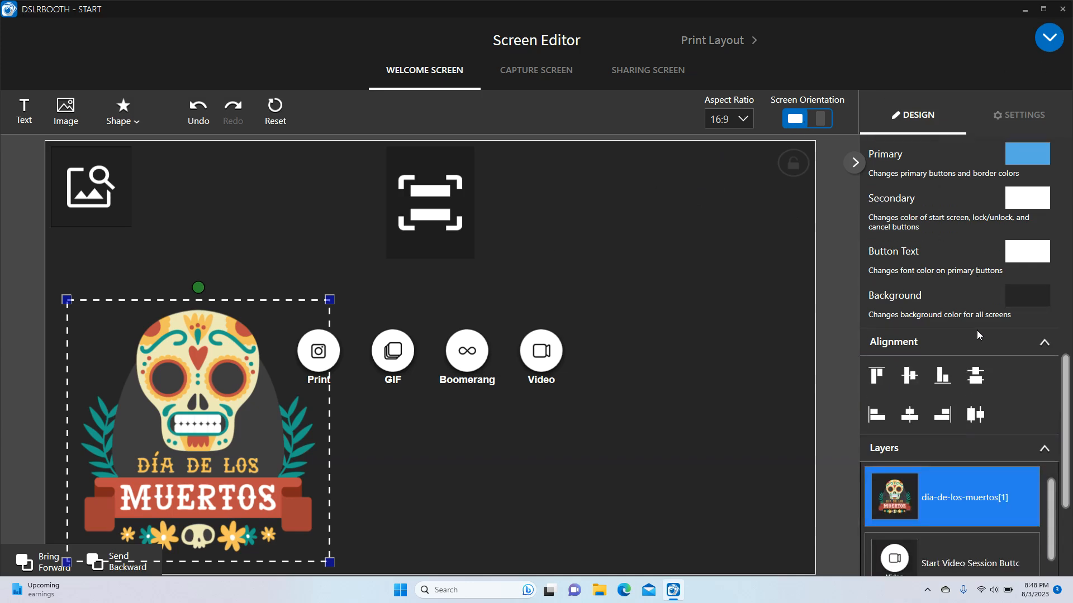
scroll(976, 330, up, 1)
scroll(977, 330, up, 5)
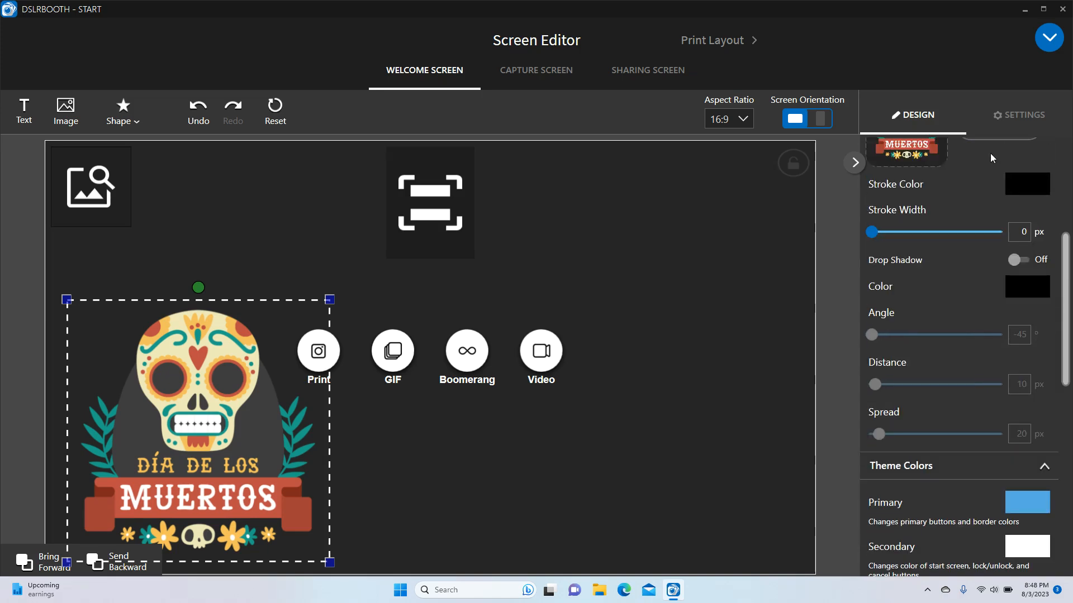
Try switching off the booth icons and the booth icon labels on the welcome screen, restoring each one.
click(1013, 120)
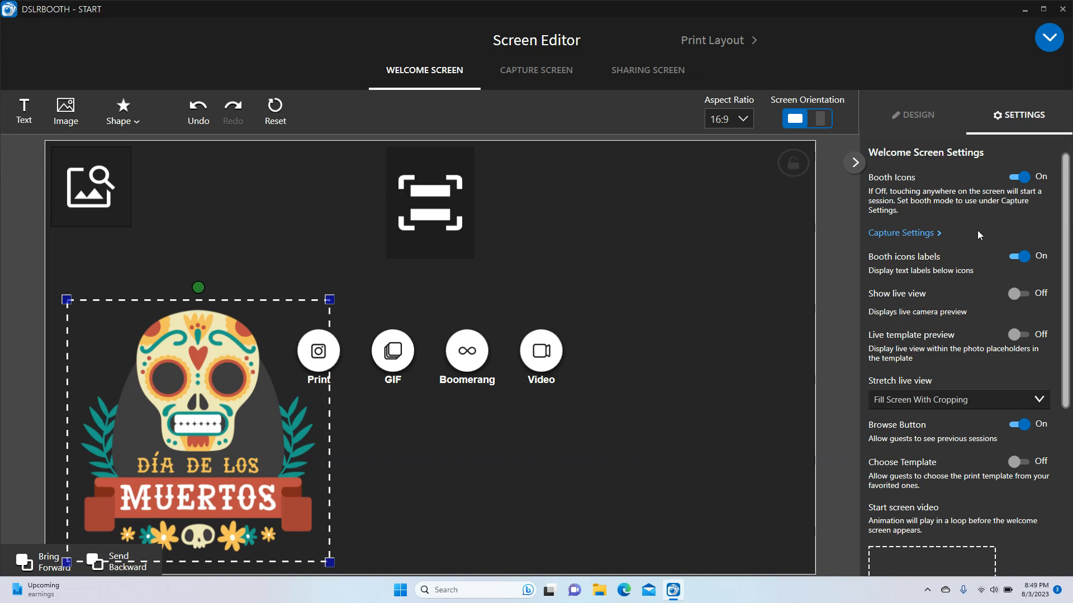
click(1016, 177)
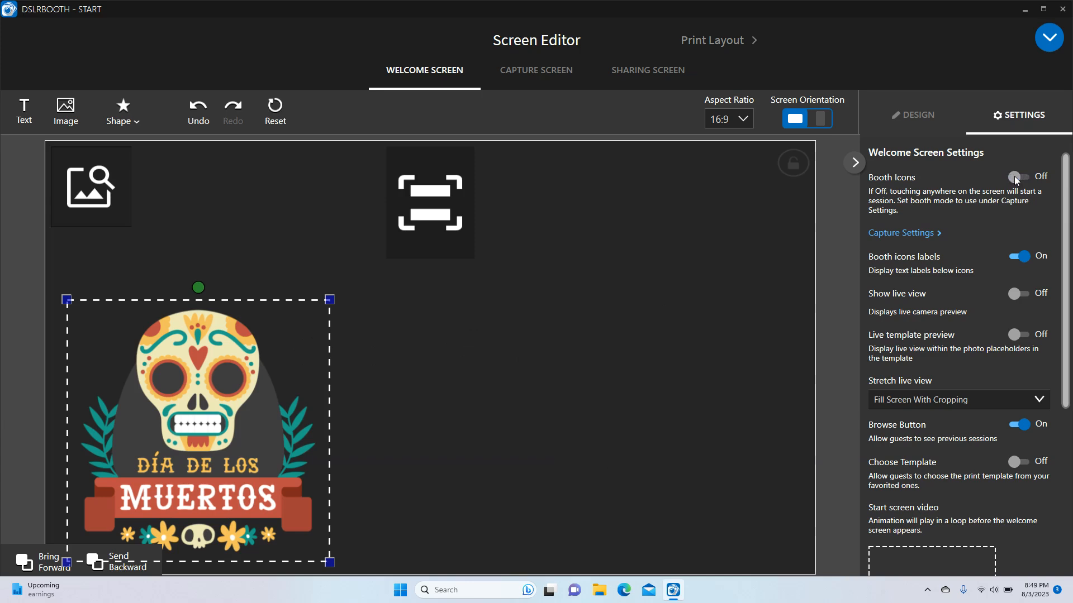
click(1017, 176)
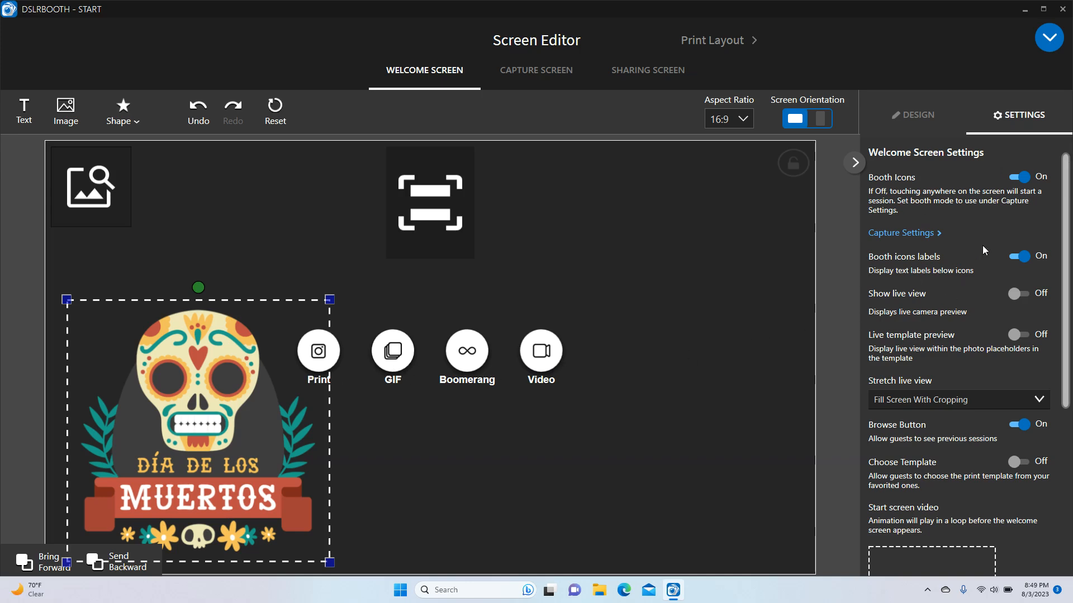
click(1019, 257)
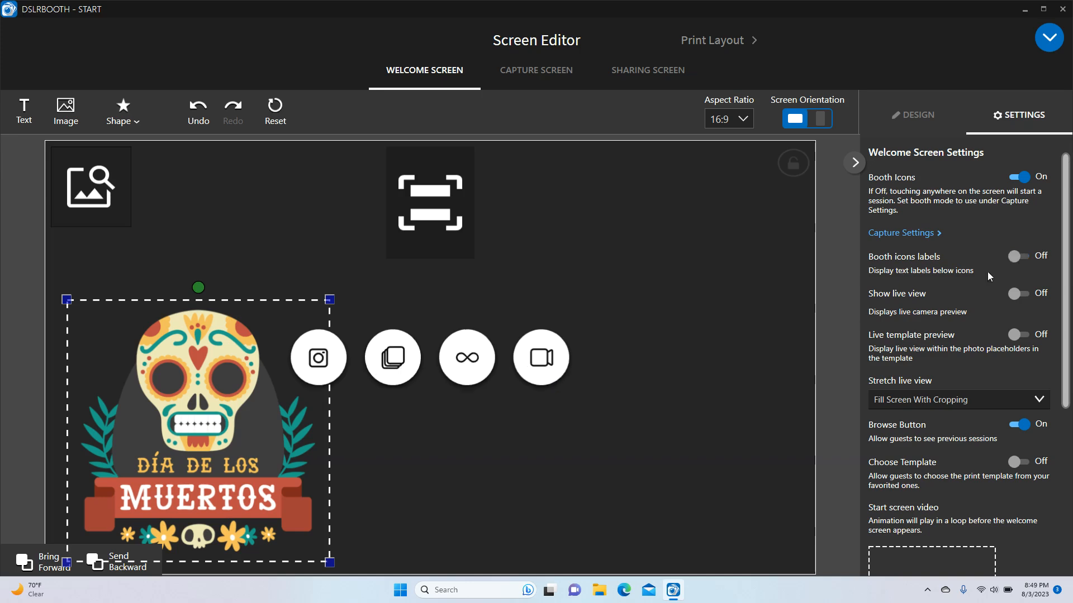
click(1020, 256)
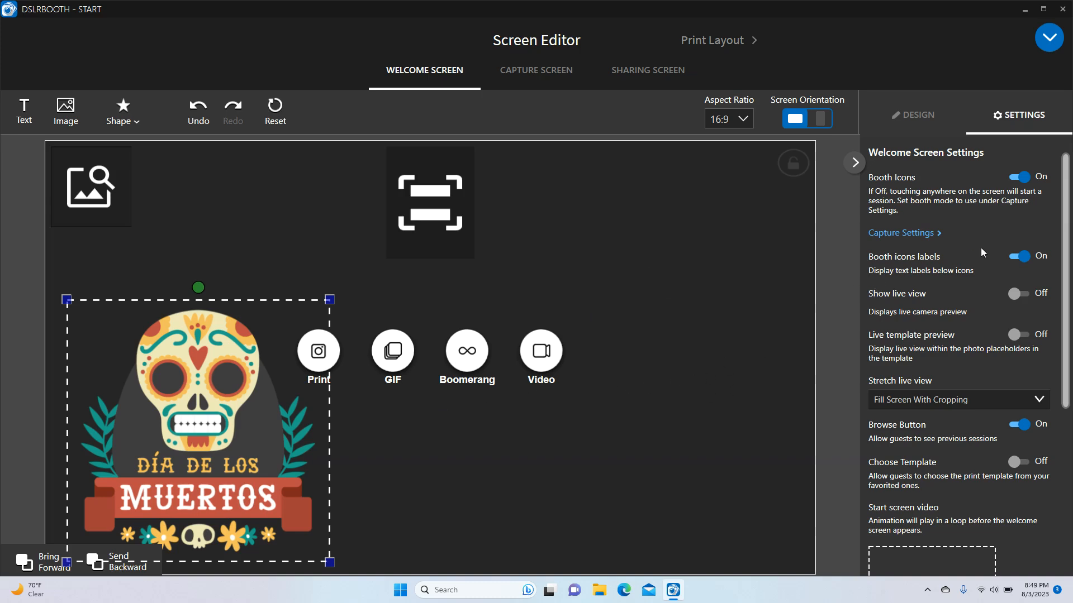
Turn on Show live view for the welcome screen and try out the Live template preview option.
scroll(932, 285, down, 1)
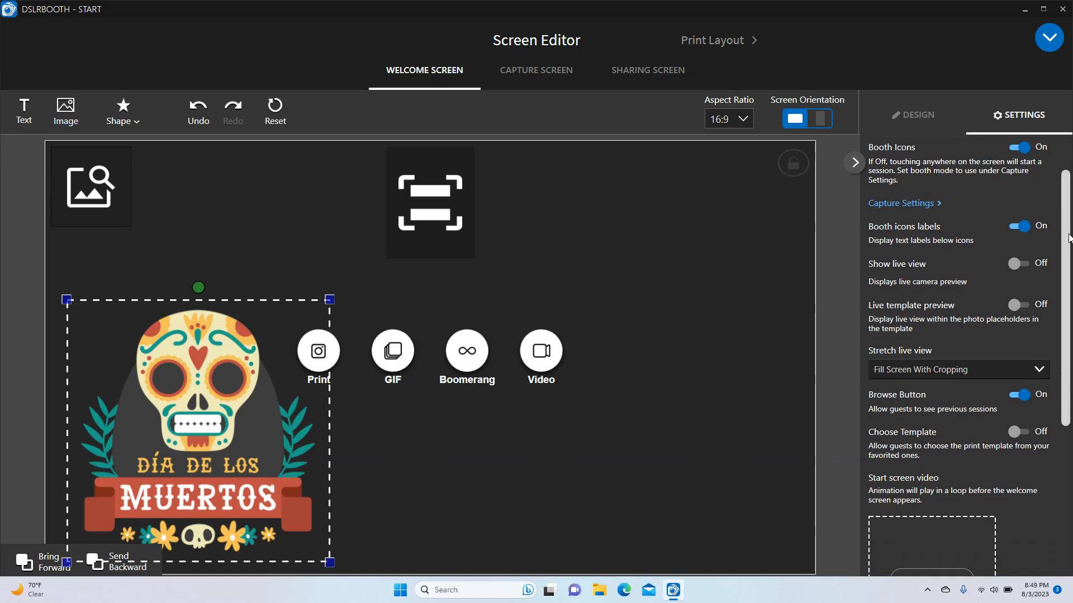
click(1018, 256)
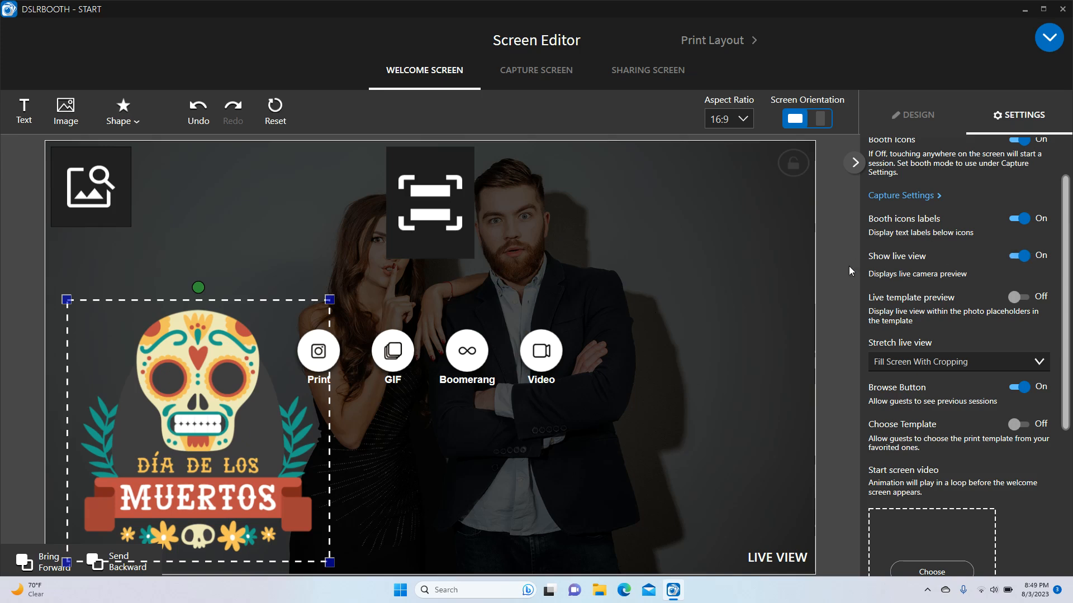
click(1015, 297)
click(1022, 297)
Try the Browse Button and Choose Template options of the welcome screen, returning each to its original setting.
scroll(1065, 305, down, 2)
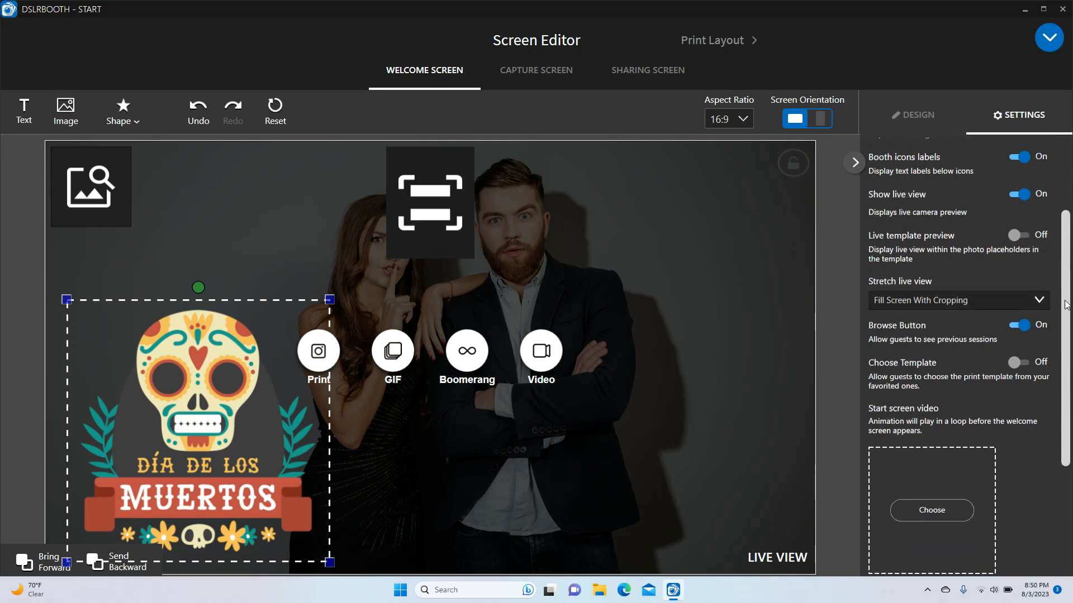
scroll(1066, 305, down, 1)
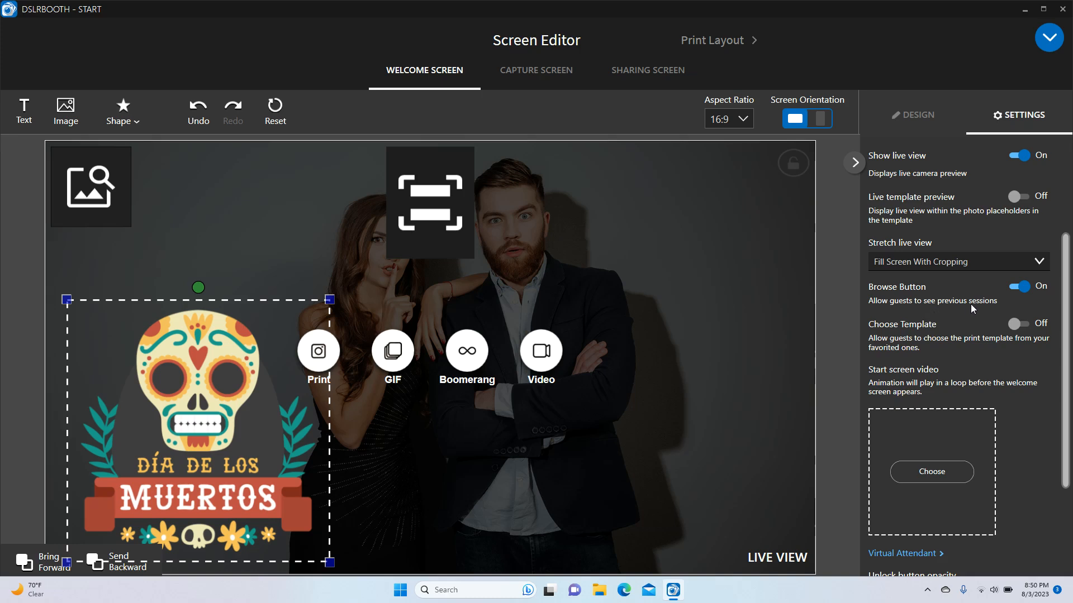
click(1021, 287)
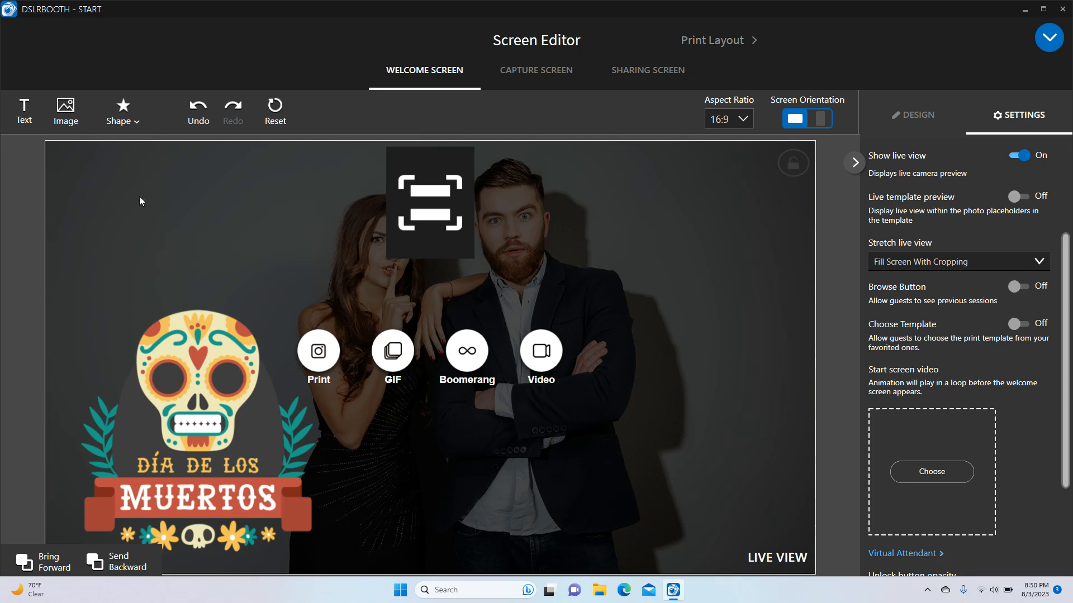
click(1020, 288)
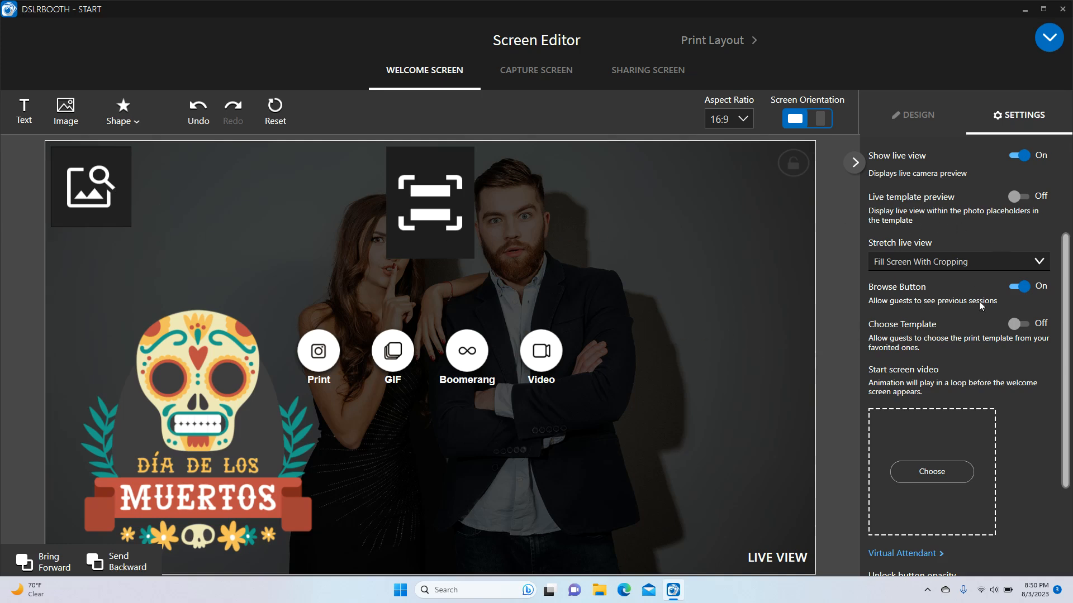
drag(1066, 327, 1066, 352)
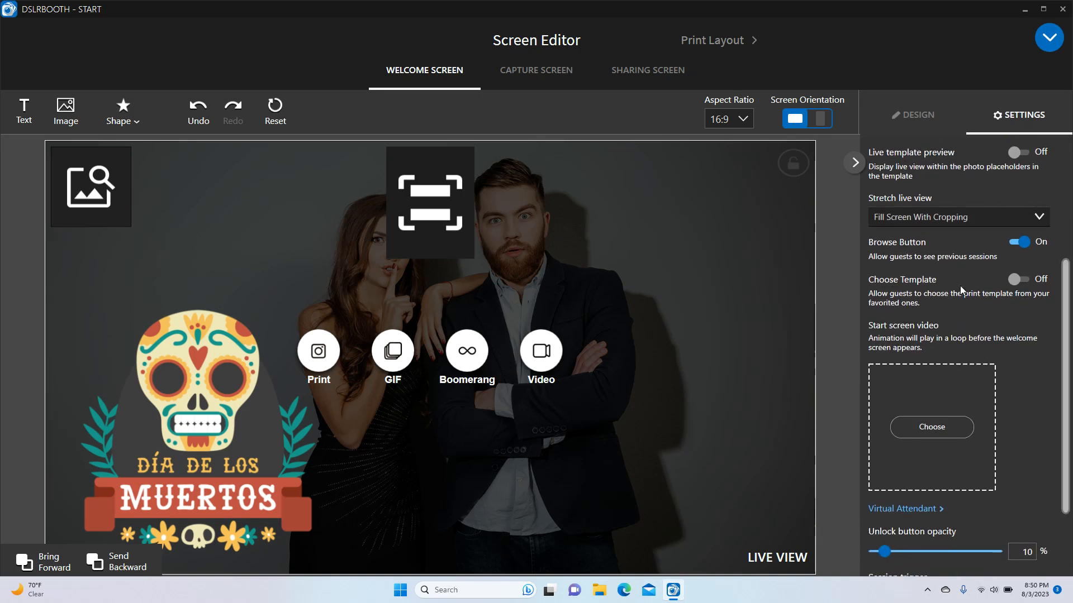
click(1024, 281)
click(1022, 281)
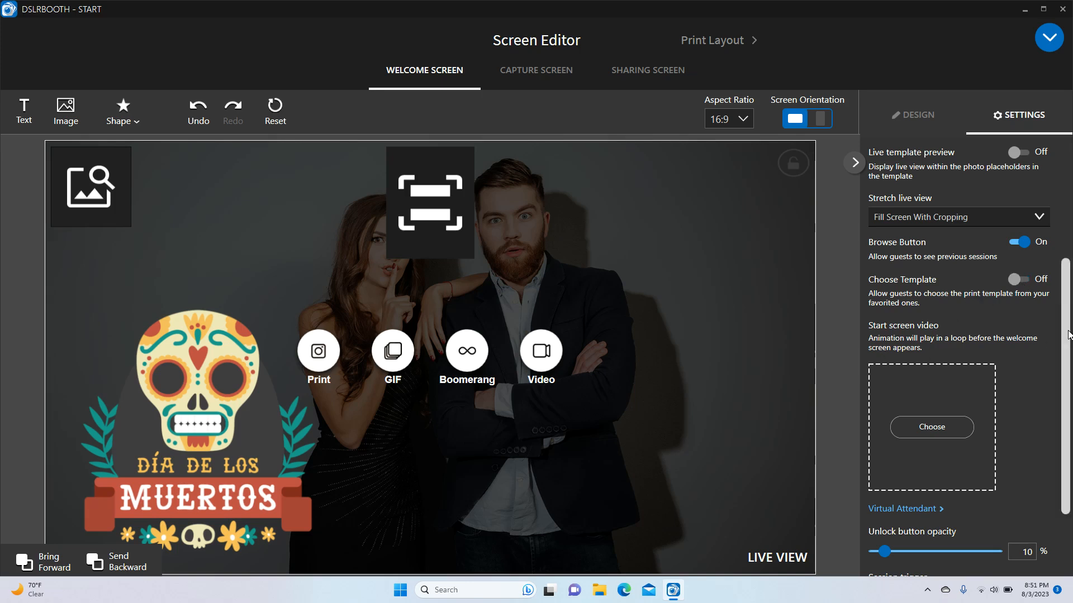
Open the start screen video library and browse the WeddingSet1 folder on the desktop for media, leaving without adding any.
scroll(1065, 335, down, 3)
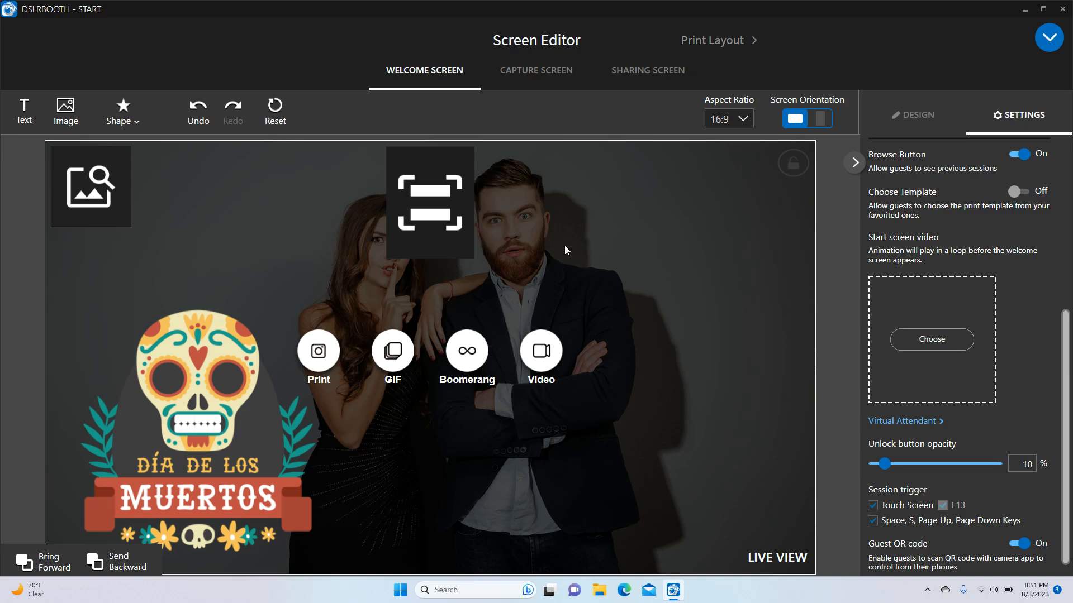
click(944, 343)
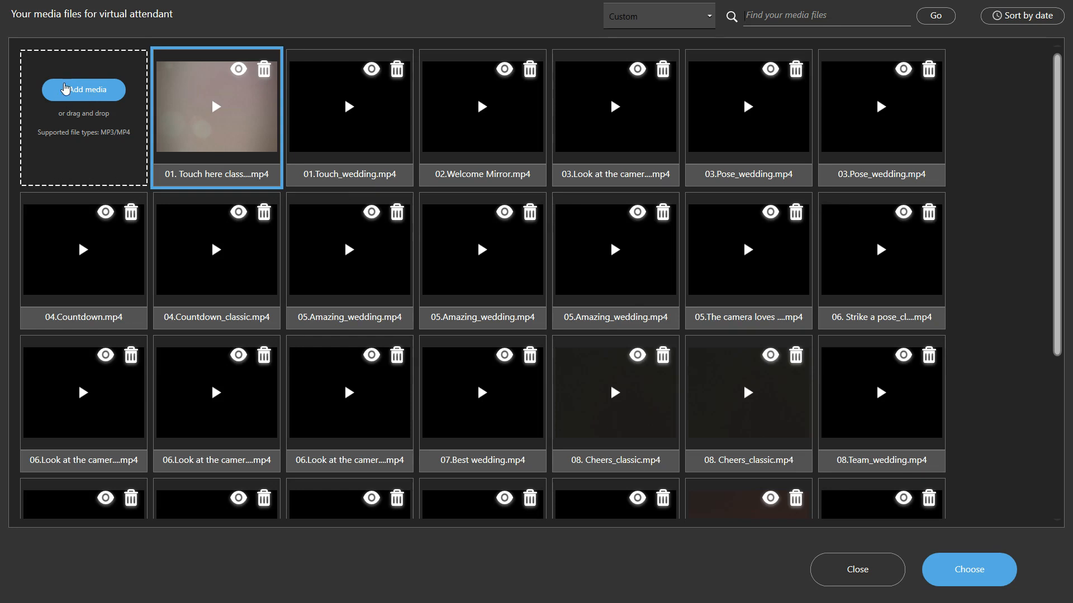
click(86, 94)
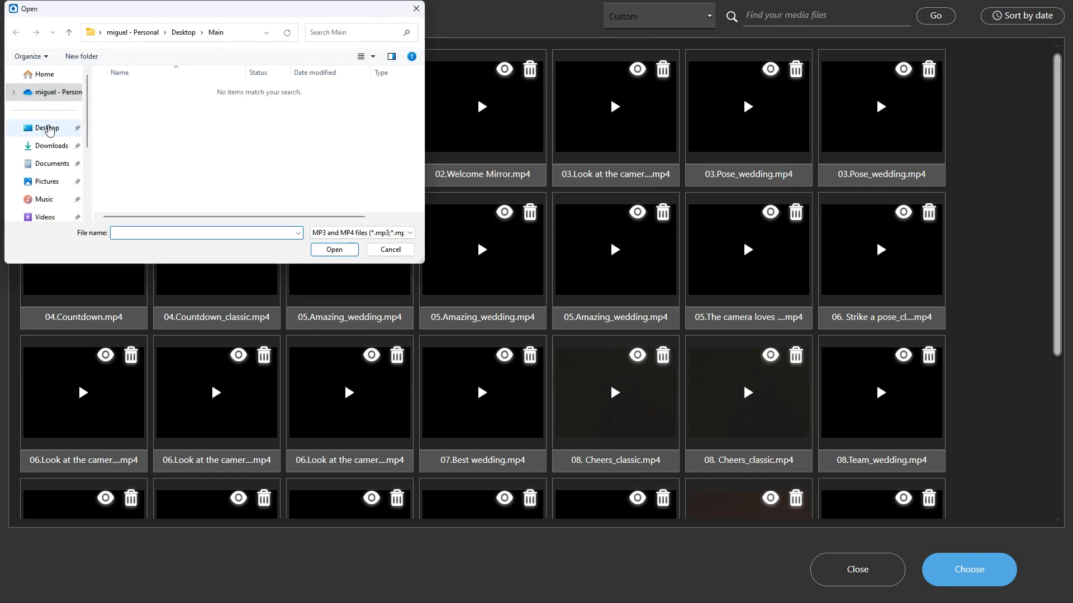
click(47, 126)
double_click(135, 125)
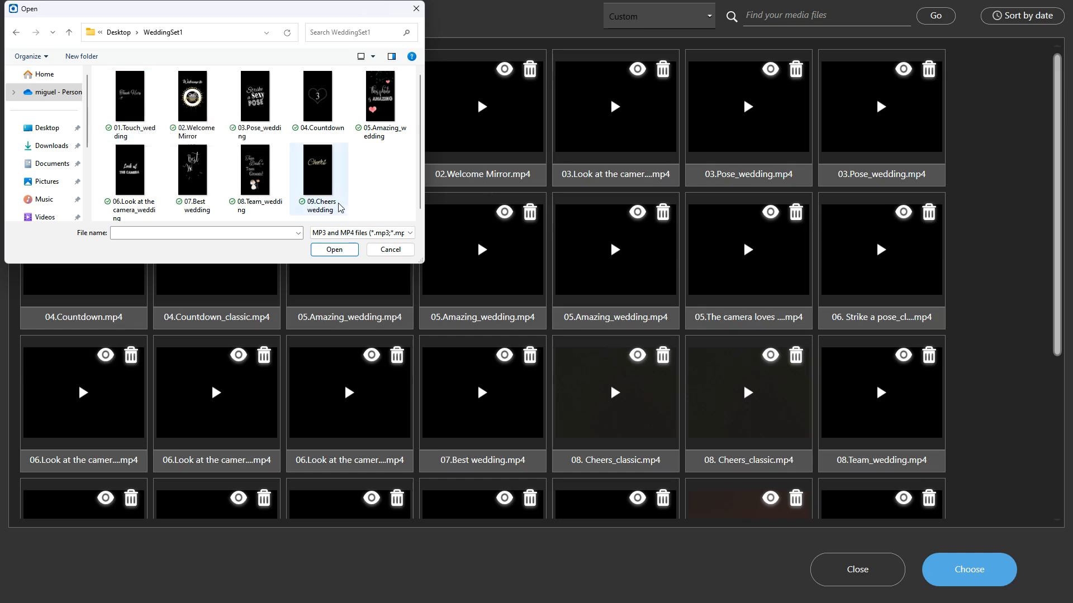
click(377, 251)
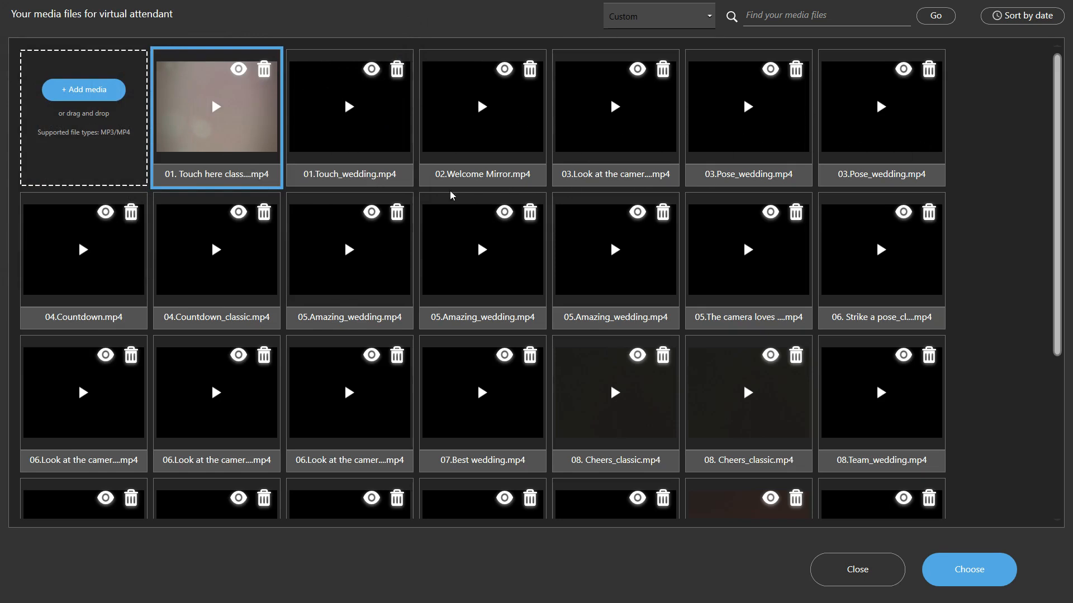
Preview the "01. Touch here class" video and set it as the start screen video, and turn off Guest QR code.
drag(1054, 154, 1061, 84)
click(245, 70)
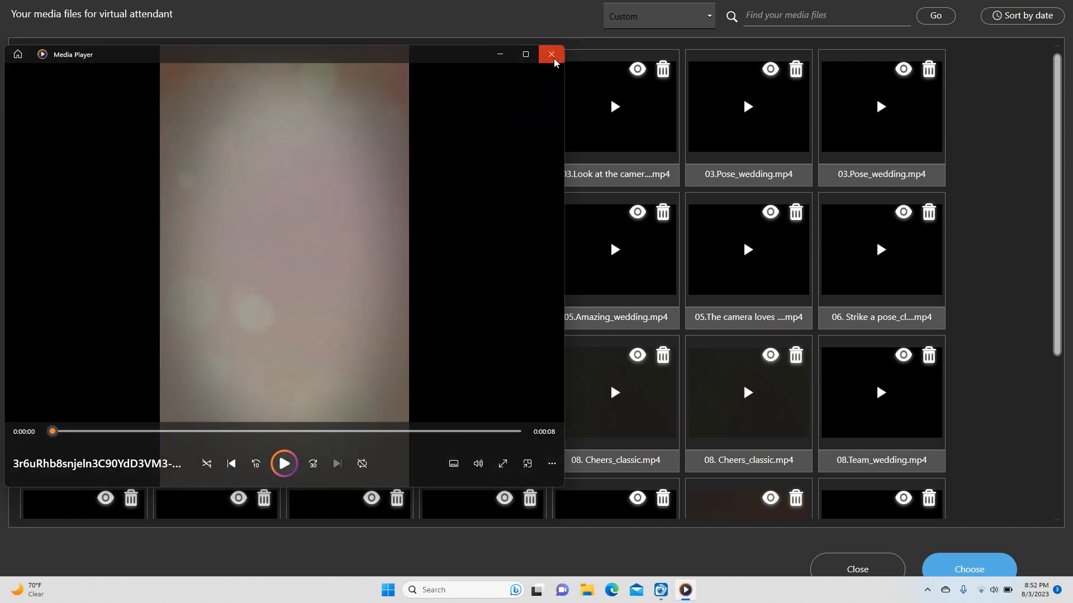
click(552, 54)
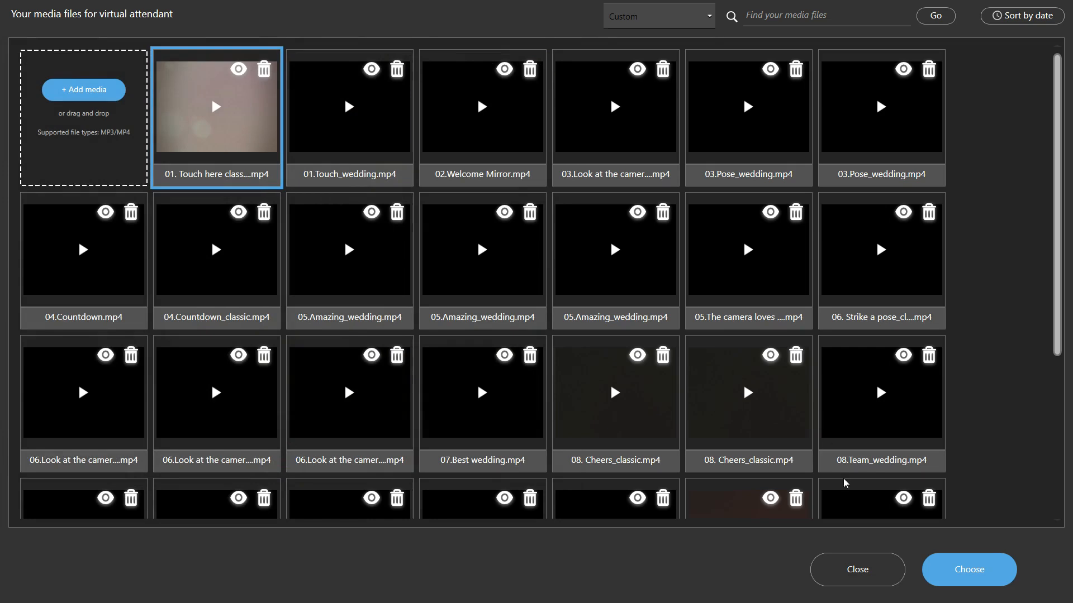
click(976, 567)
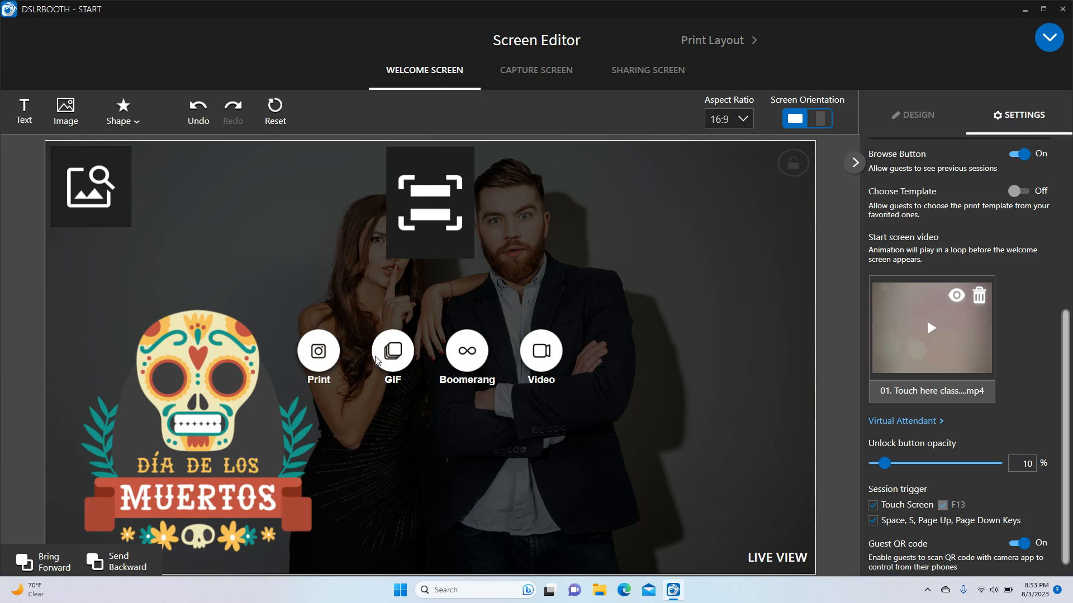
click(1016, 545)
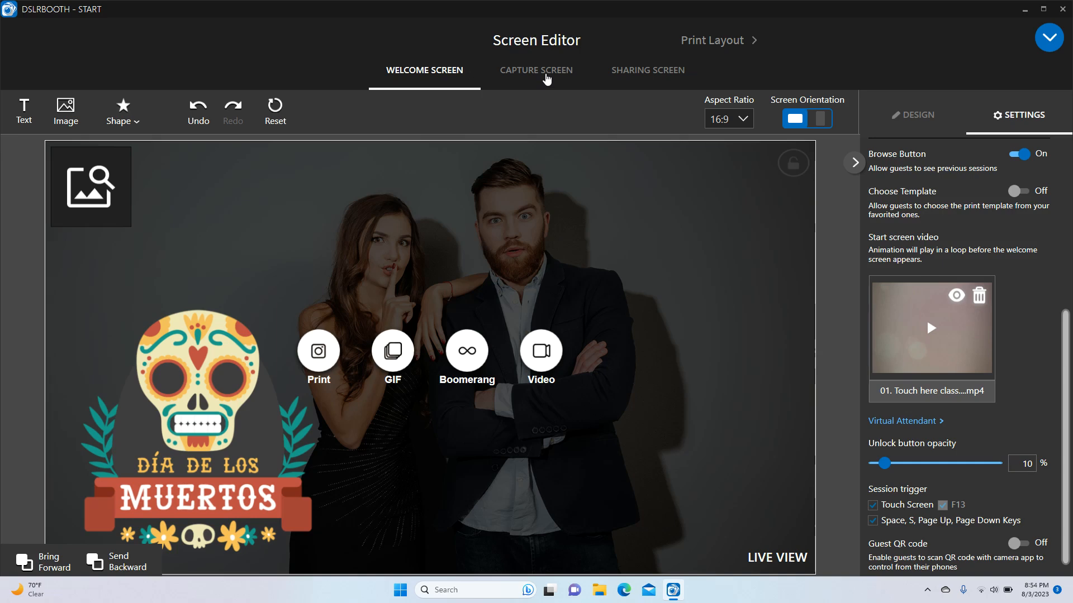
Review the capture screen settings, from the live view options through the countdown and photo thumbnails to the Say Cheese Image.
click(547, 79)
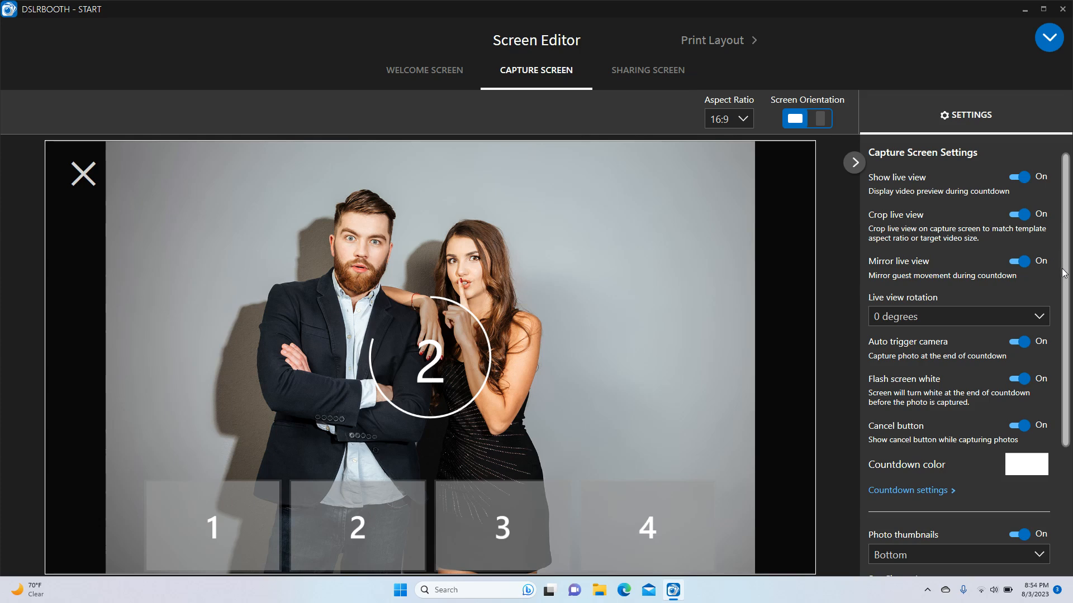
scroll(1018, 328, down, 3)
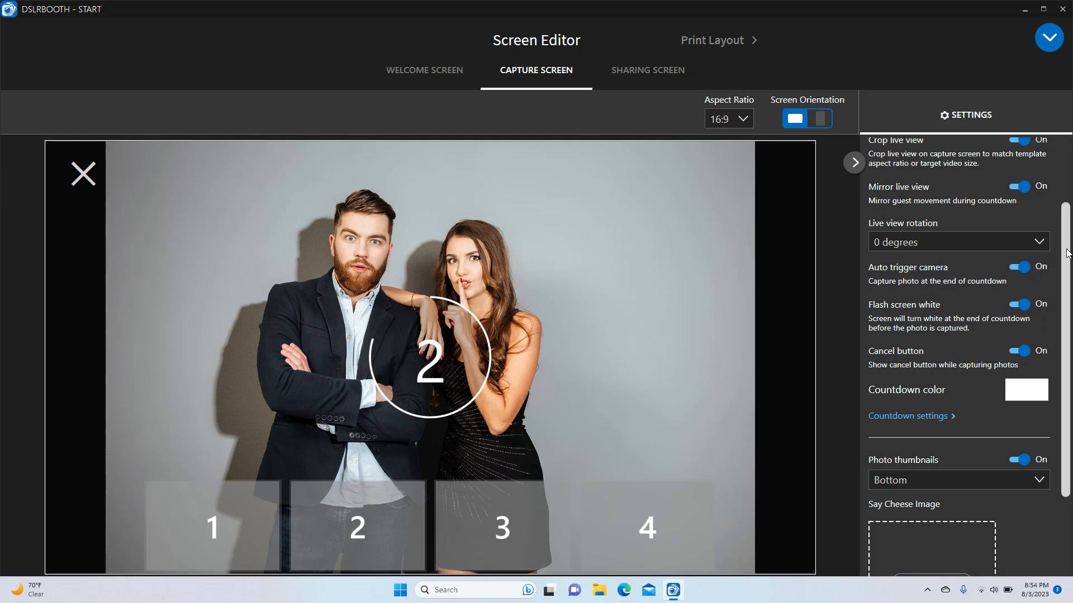
scroll(1067, 252, down, 1)
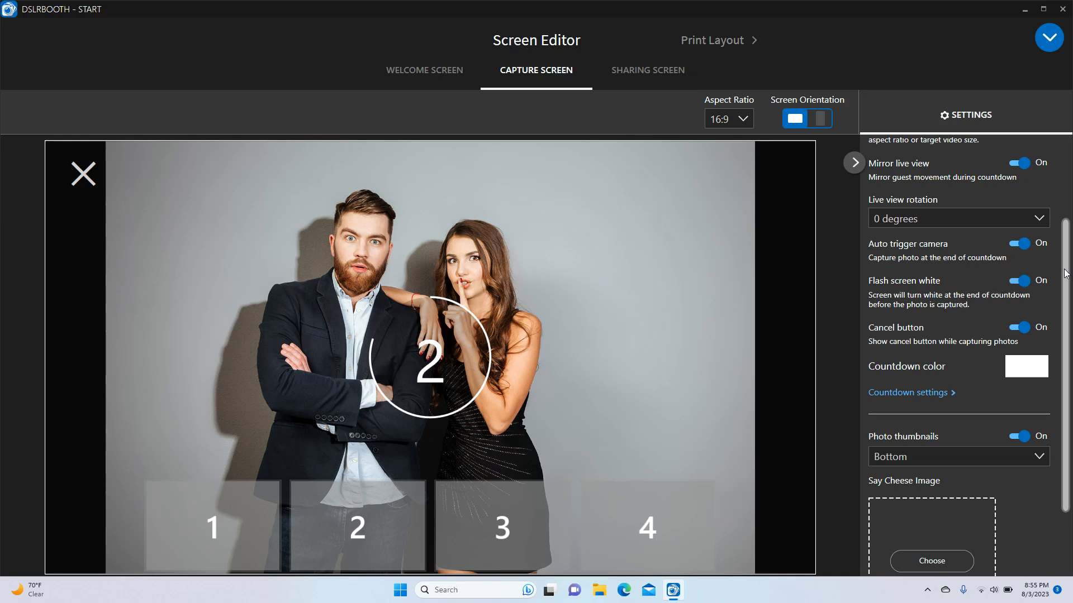
scroll(1066, 274, down, 1)
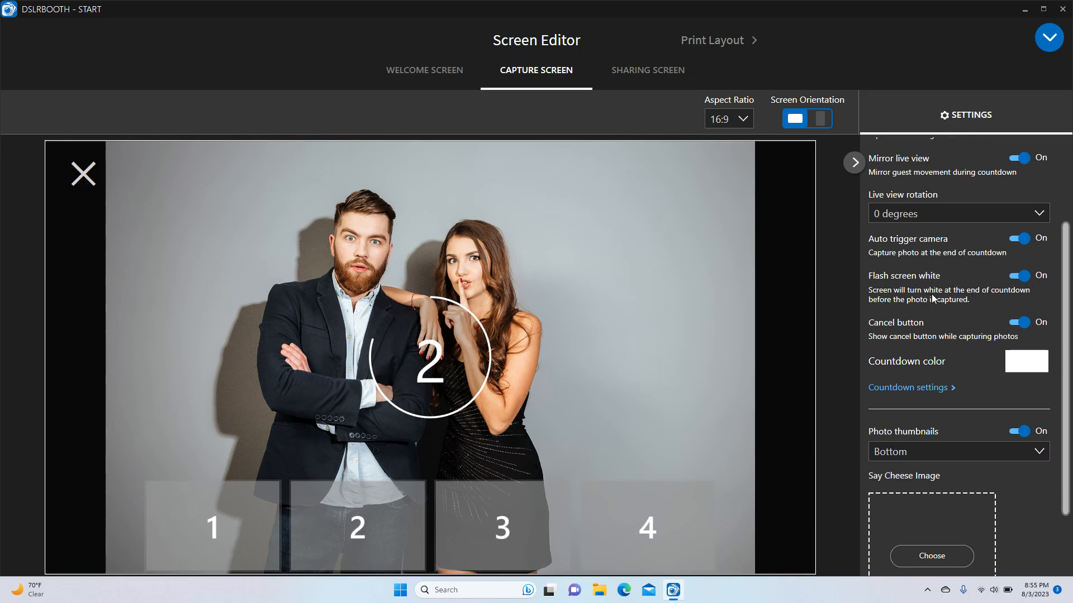
drag(1066, 296, 1059, 362)
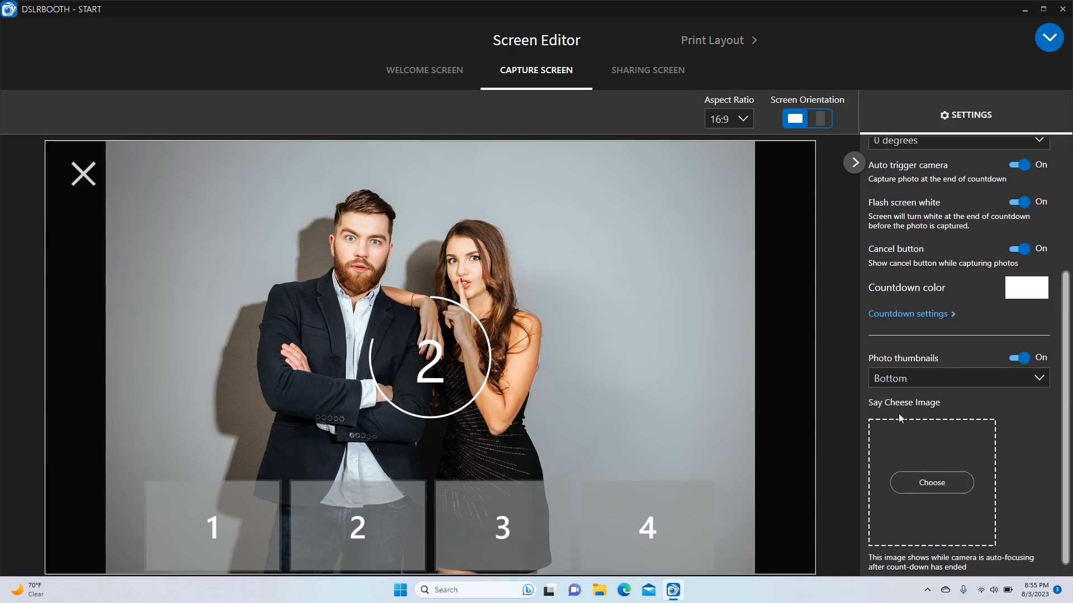
Preview the first image in the say cheese library and leave the library without choosing one.
click(944, 483)
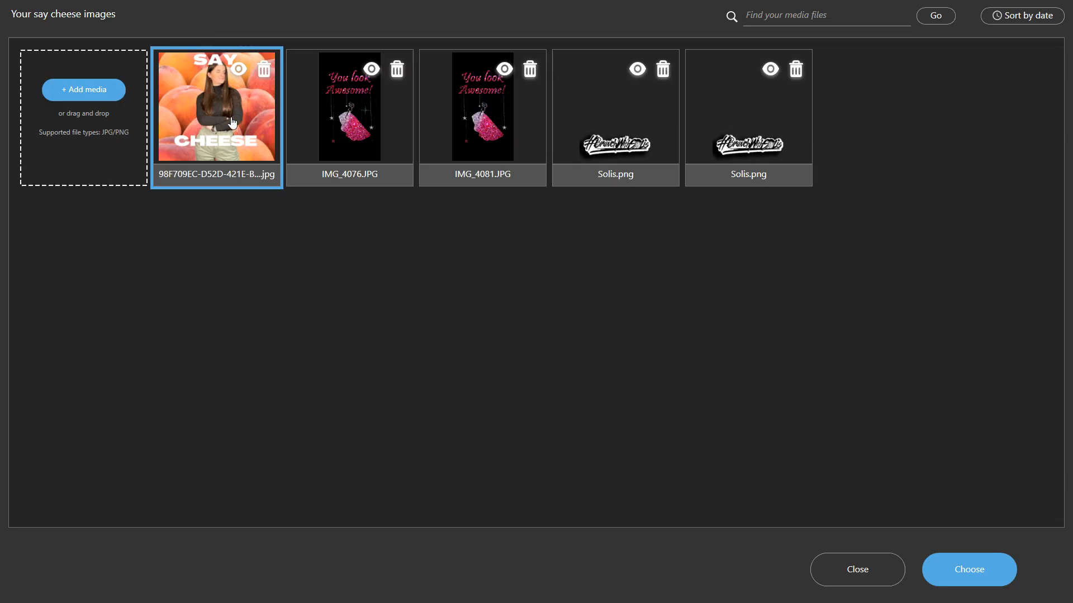
click(238, 70)
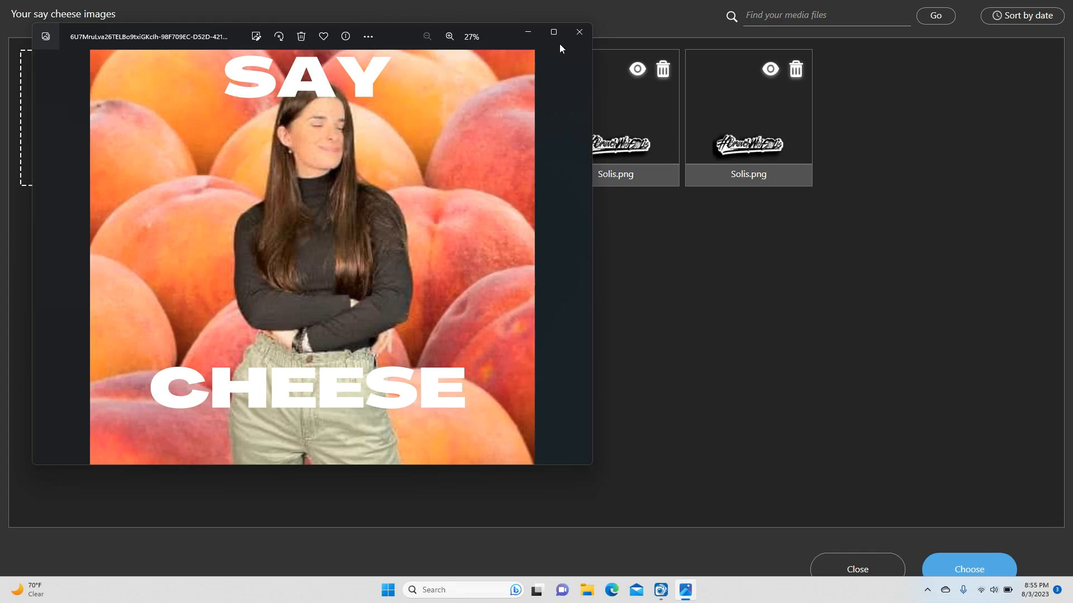
click(576, 31)
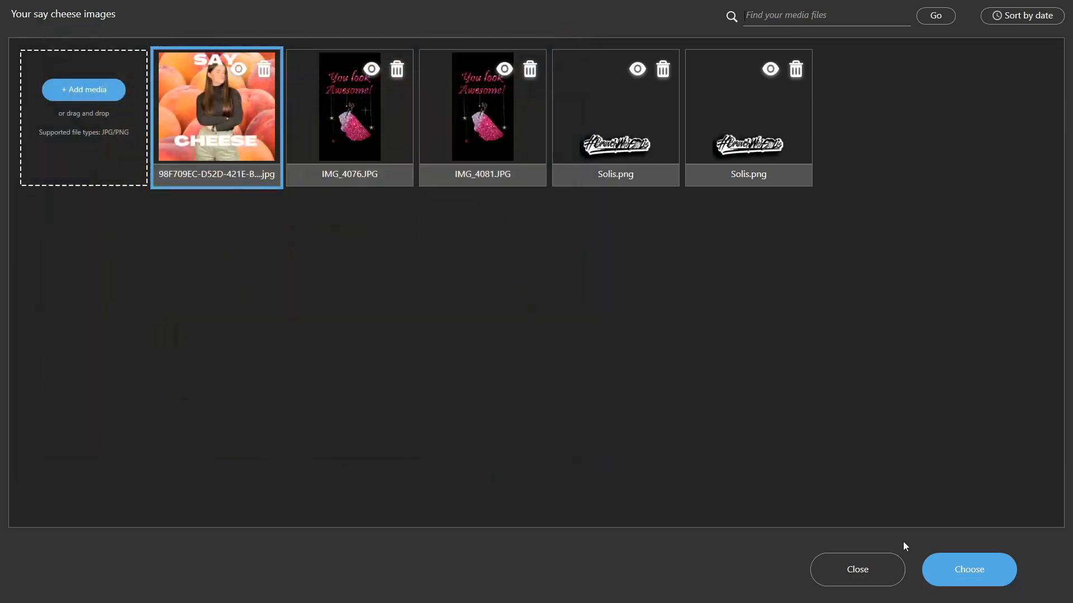
click(876, 575)
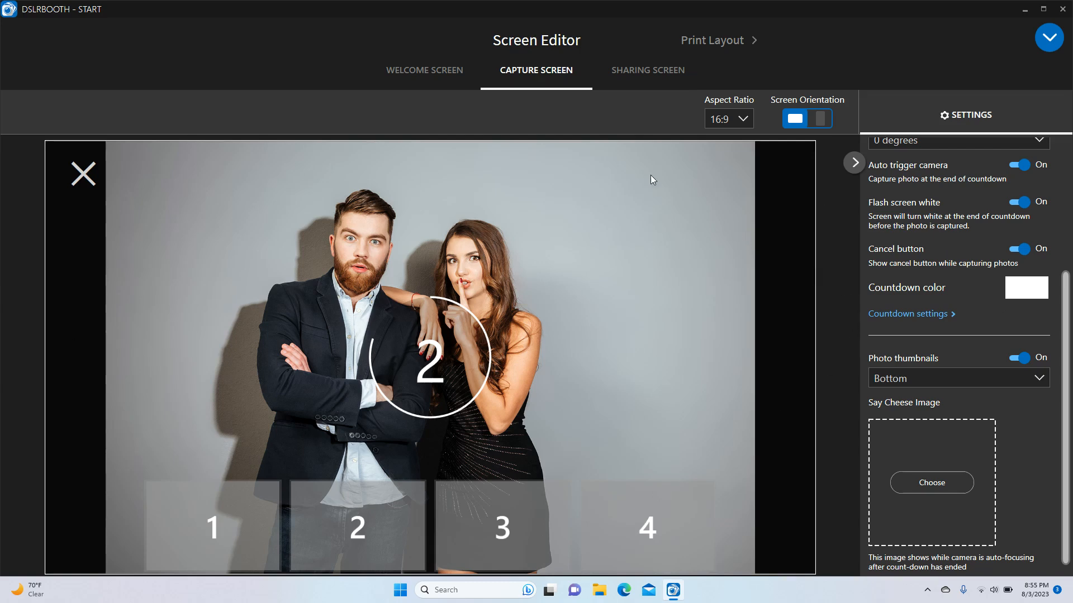
Switch to the sharing screen and browse the Main folder for an image, leaving without adding one.
click(649, 76)
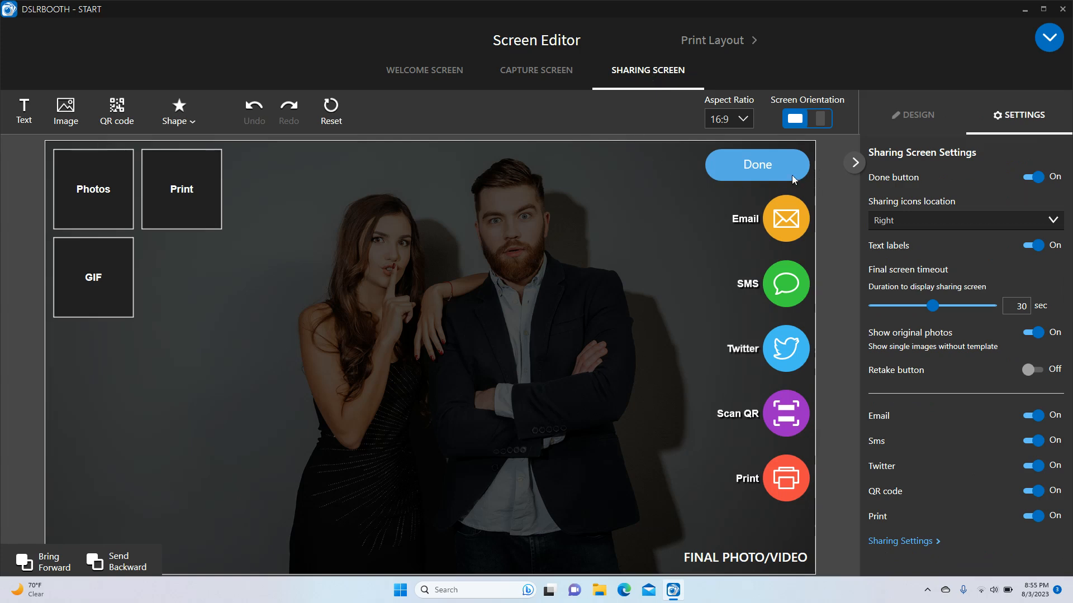
click(67, 106)
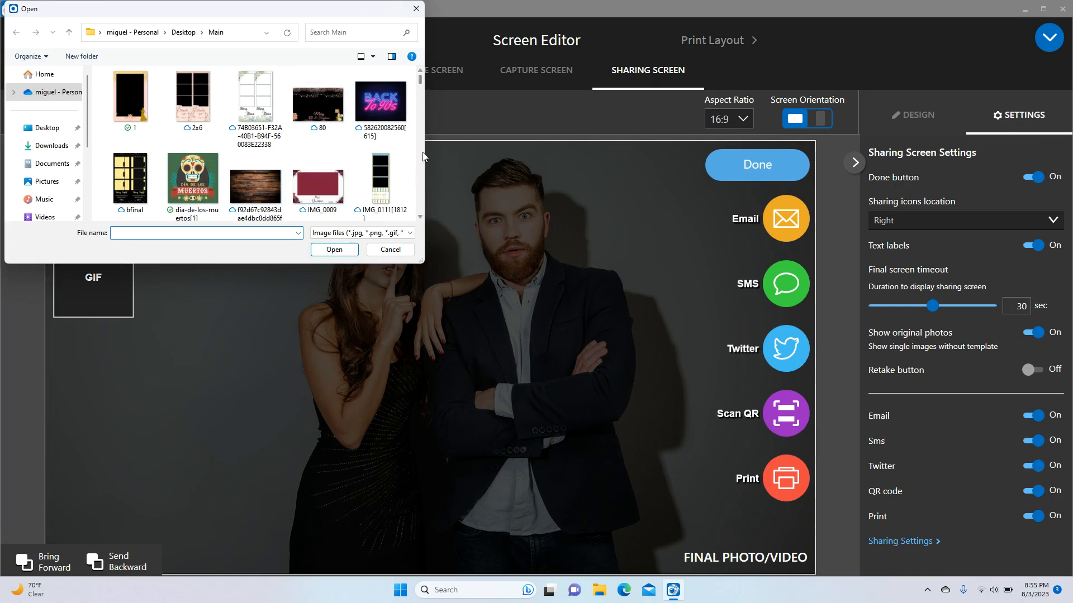
click(421, 218)
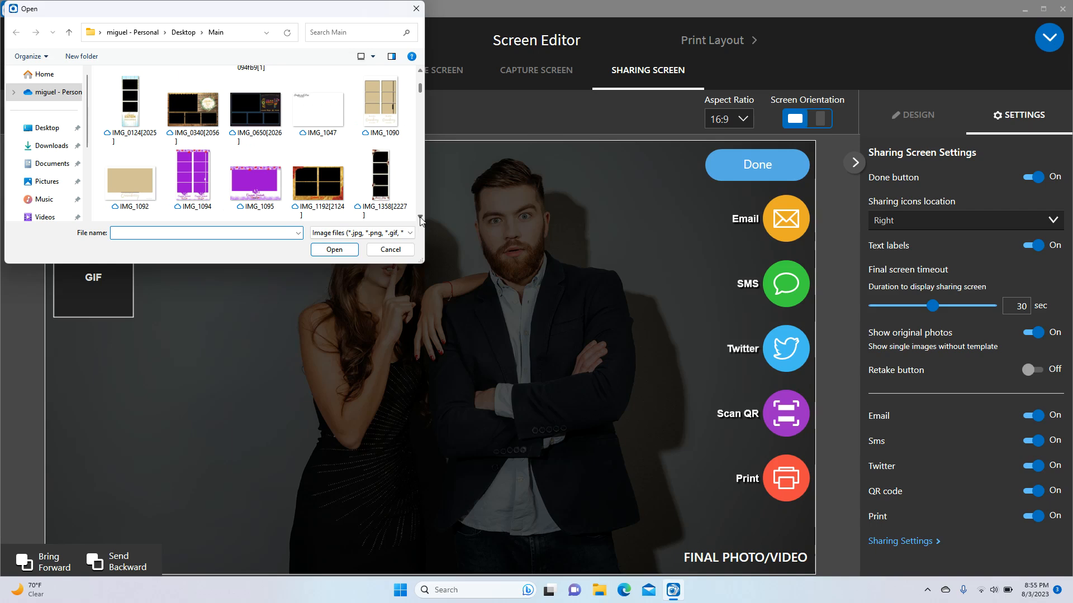
click(390, 250)
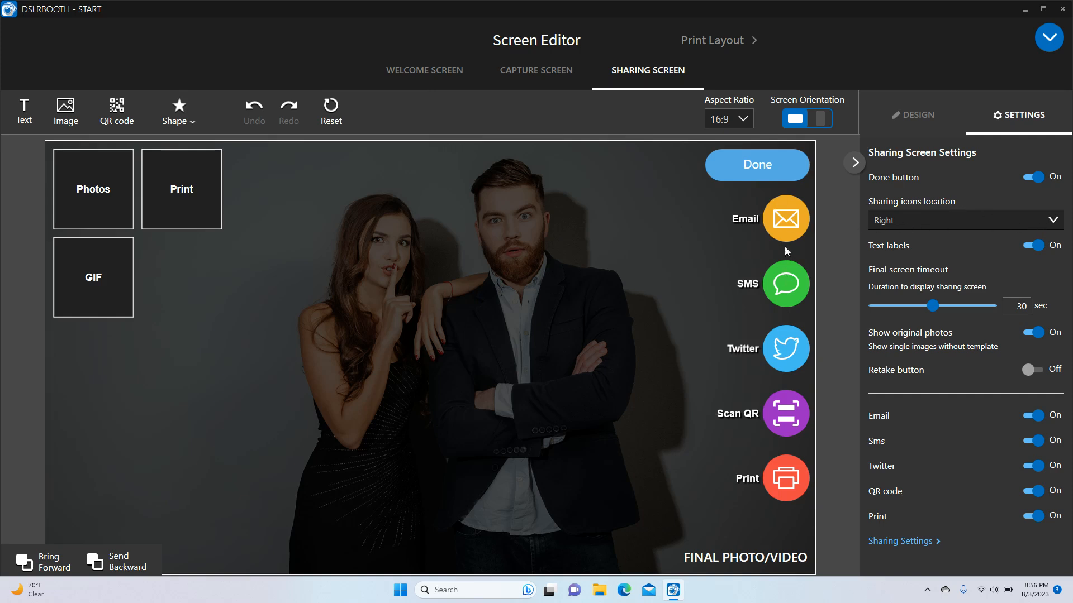
Look at the sharing icons location options and try toggling the text labels and the Retake button, restoring both.
click(942, 215)
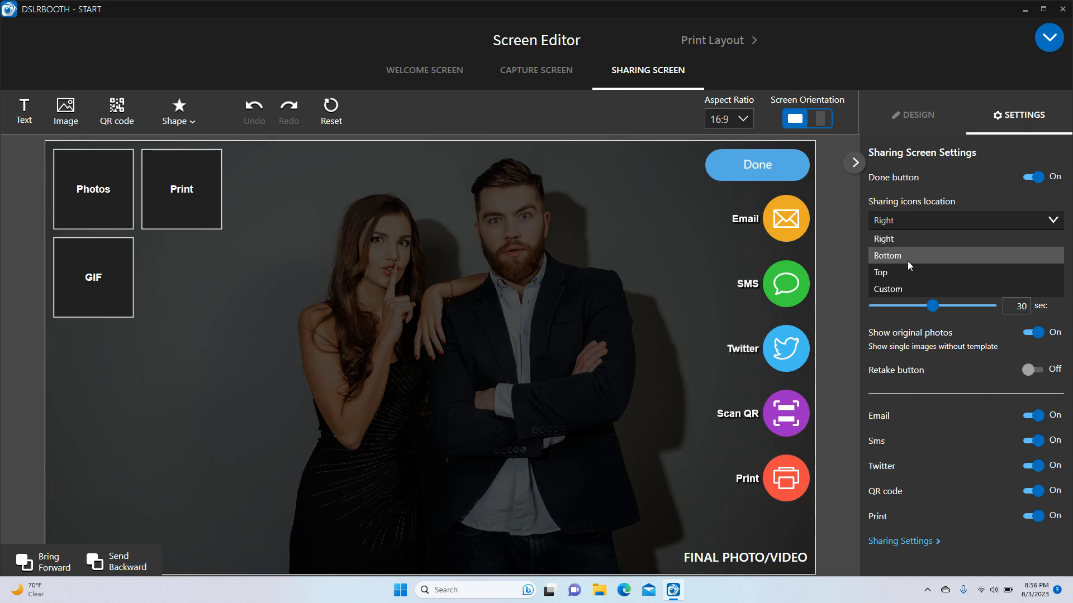
click(972, 193)
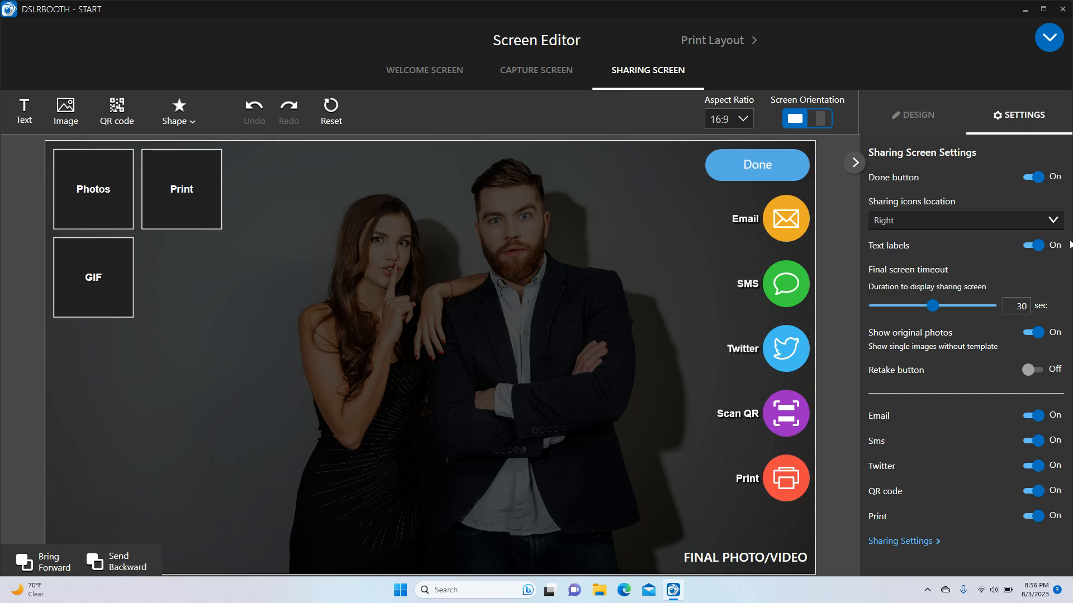
click(1027, 244)
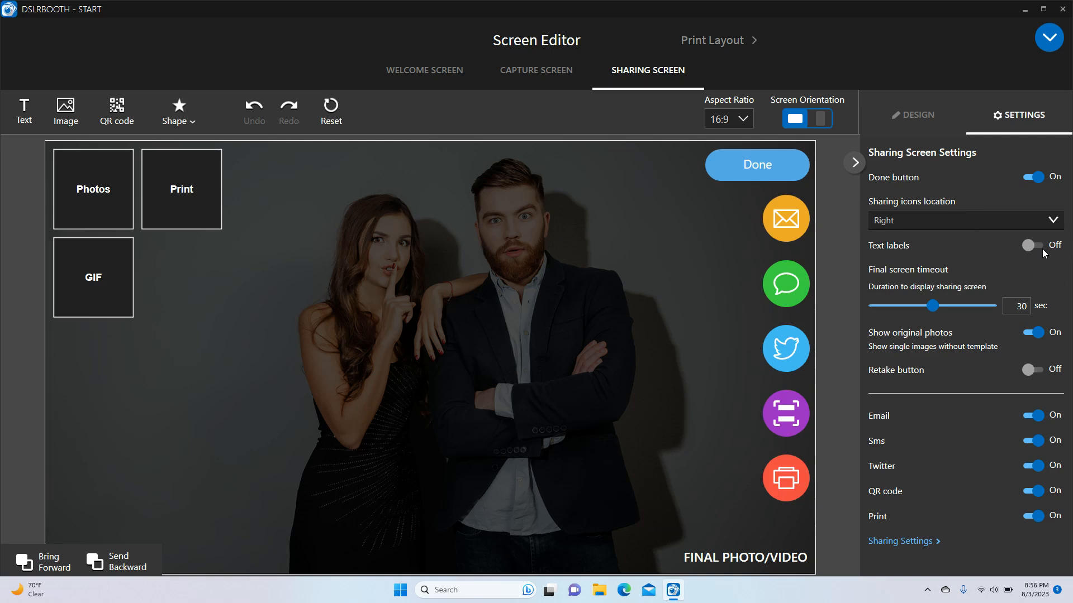
click(1038, 246)
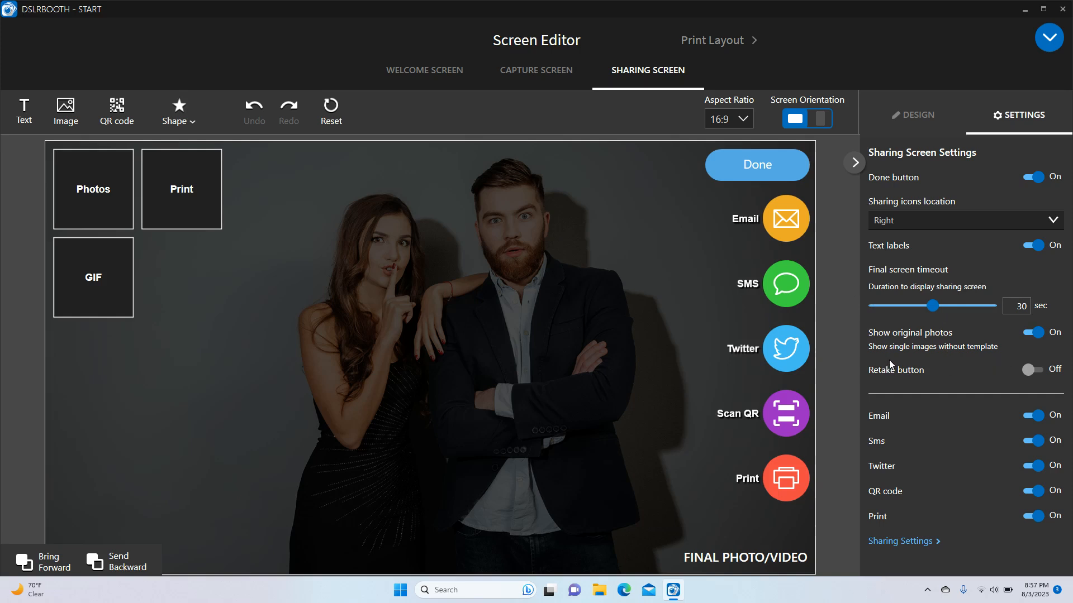
click(1030, 367)
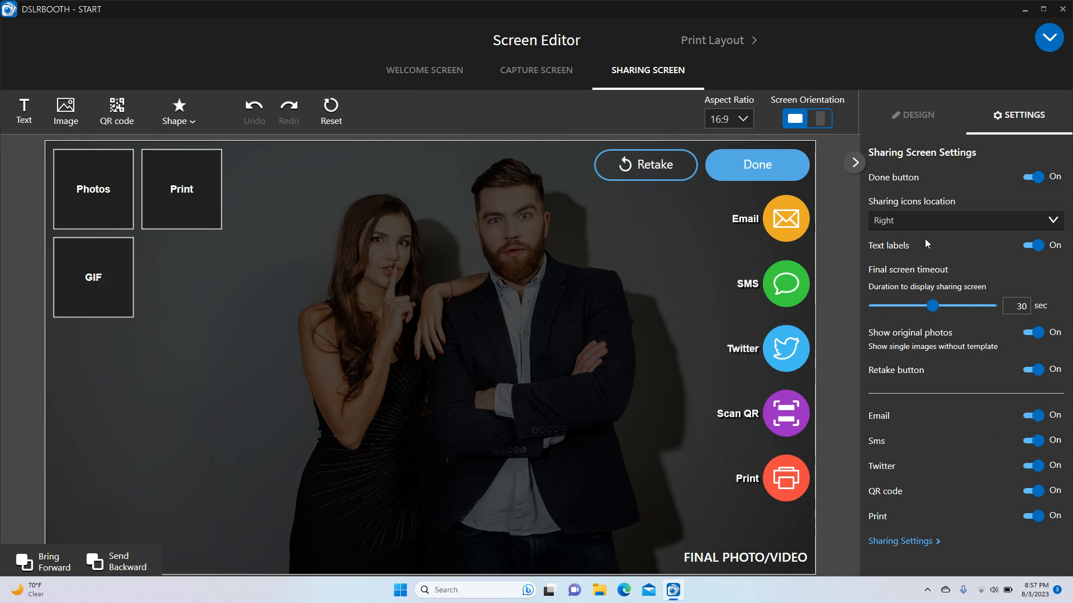
click(1034, 373)
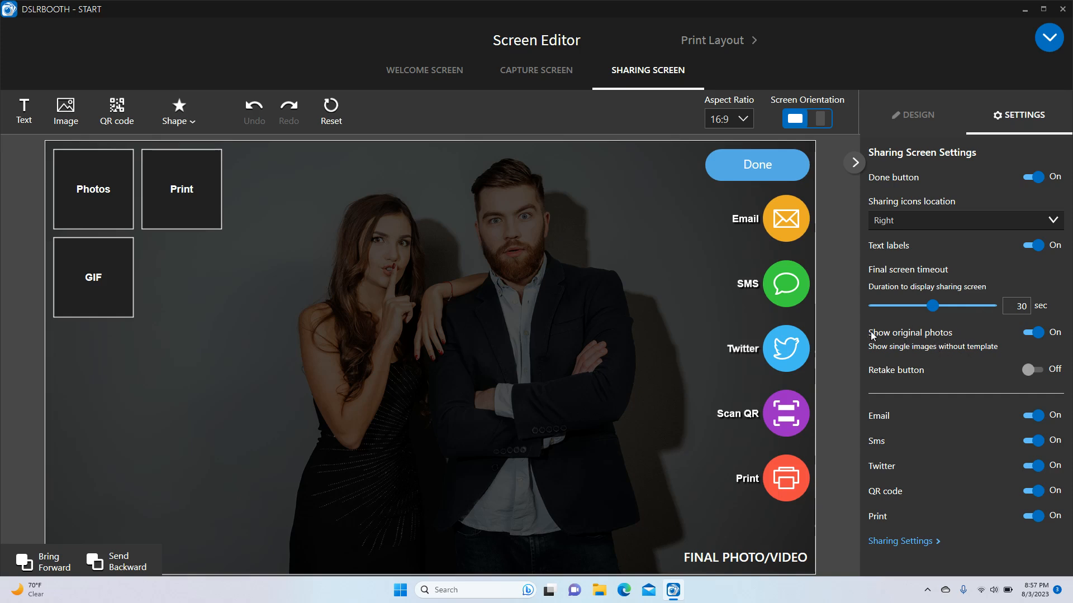
Turn off Show original photos for the sharing screen.
click(1032, 334)
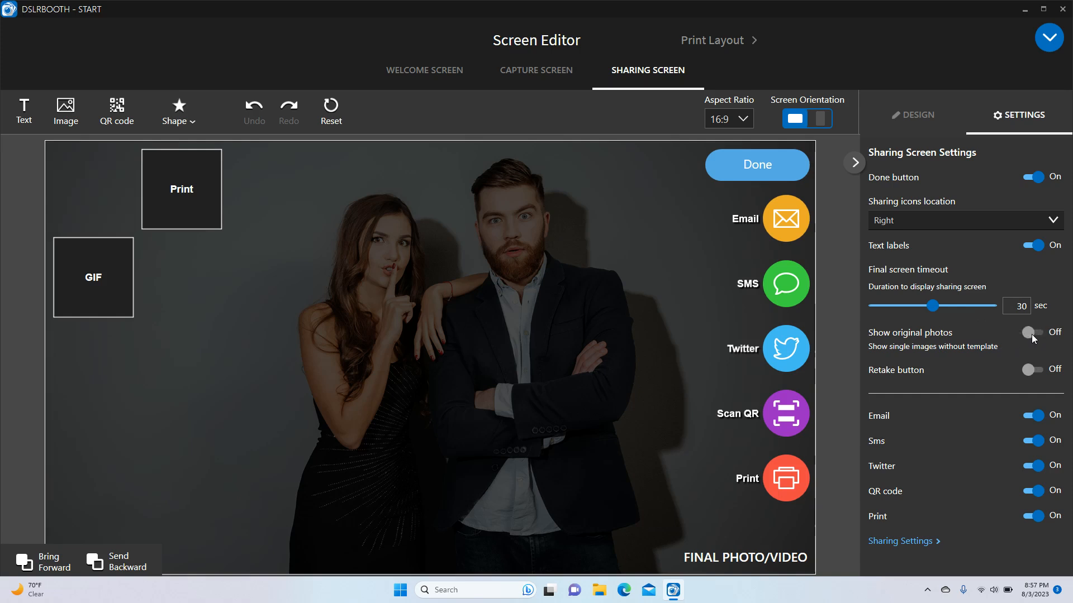
click(1031, 334)
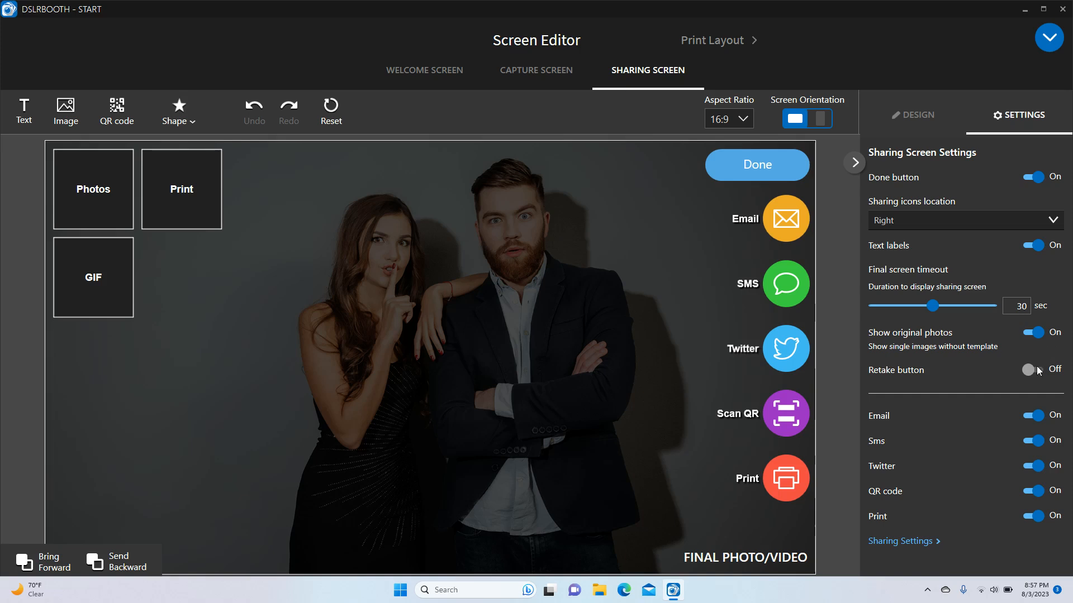
click(1030, 335)
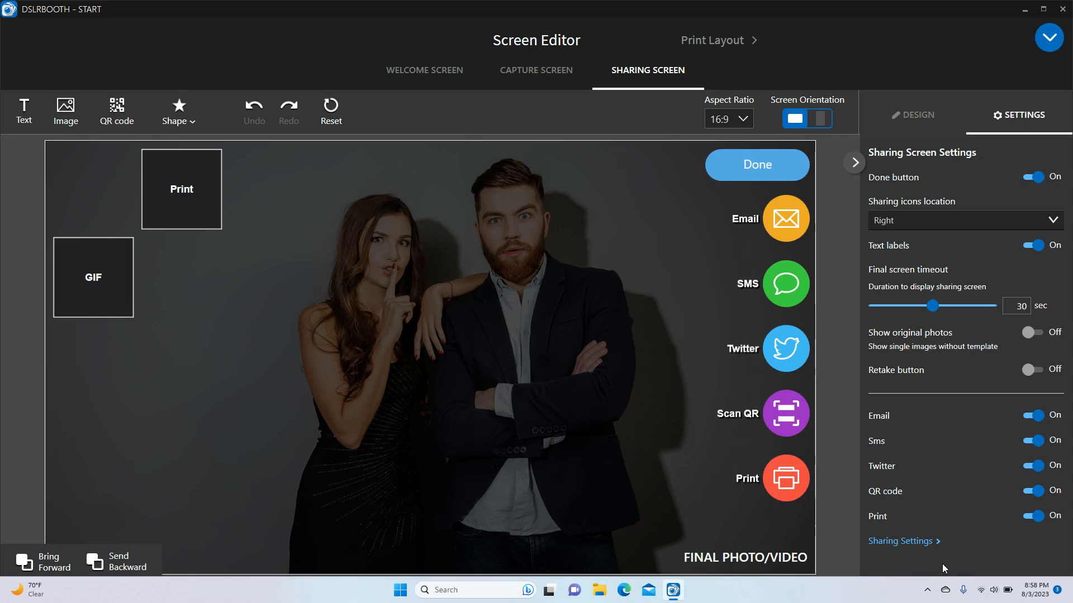
Open the sharing settings and examine the email sharing options, switching Email off and back on.
click(893, 541)
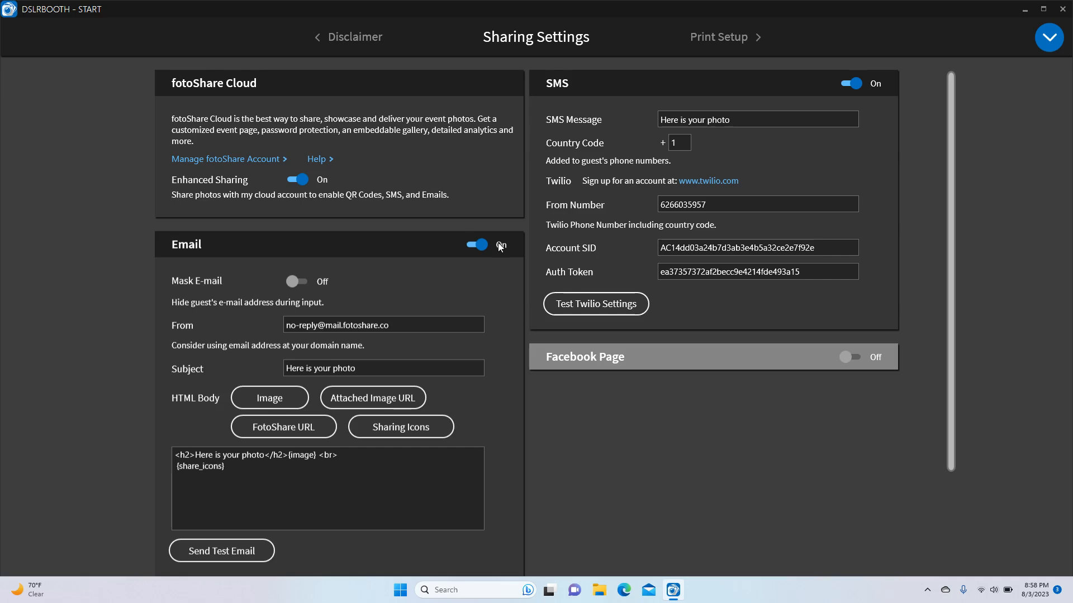
scroll(369, 175, down, 2)
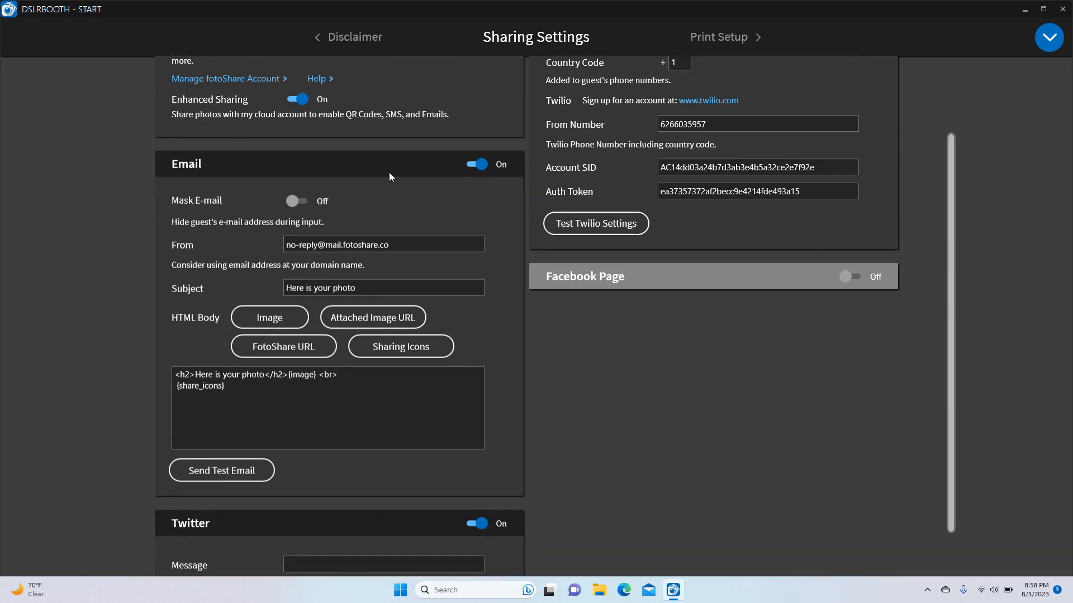
click(477, 164)
click(484, 244)
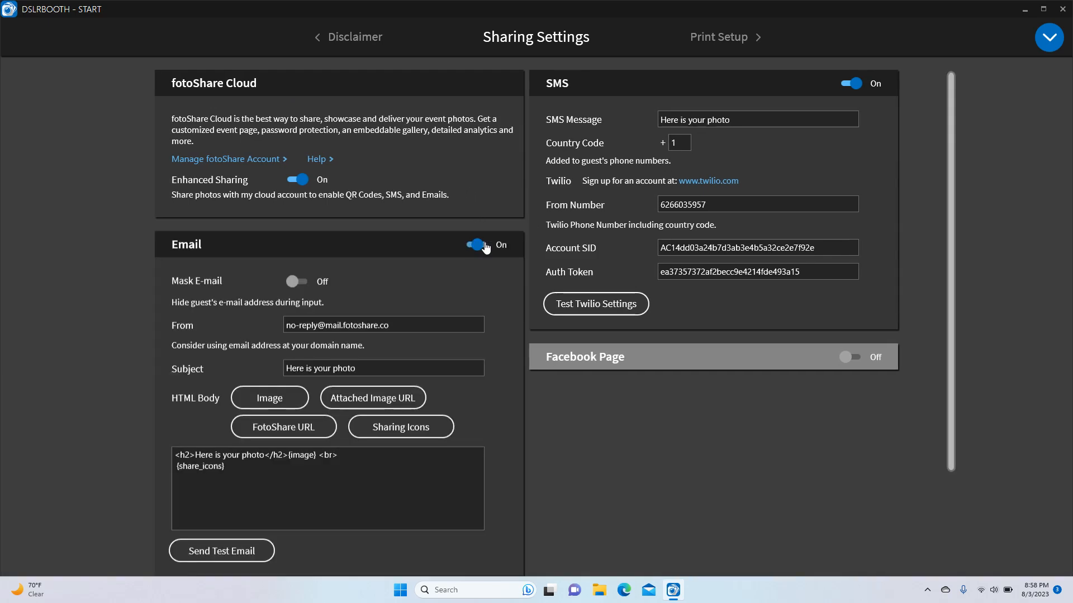
scroll(331, 269, down, 1)
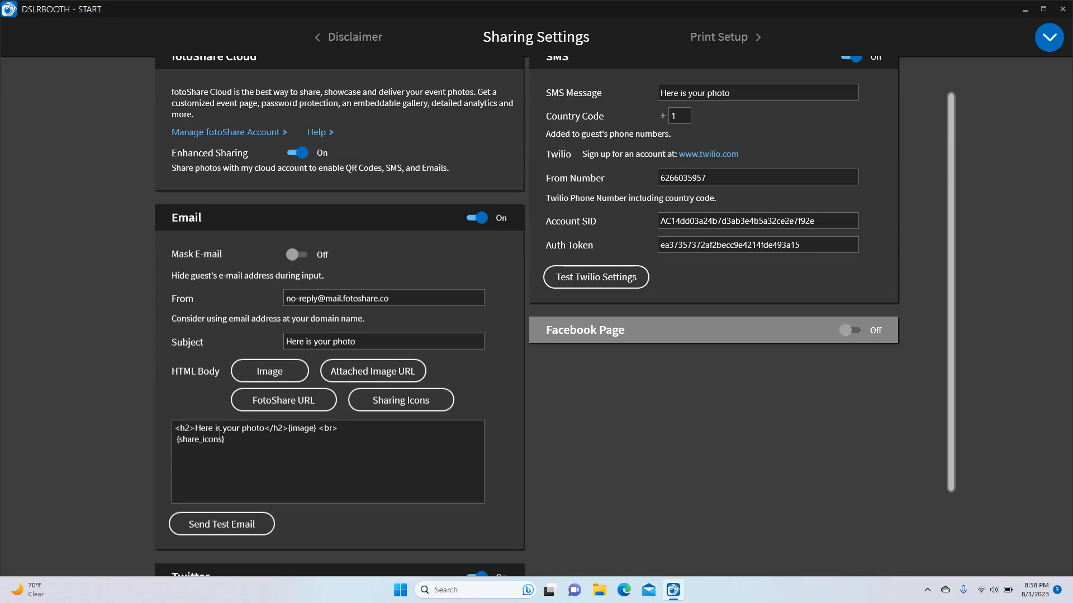
Replace the heading text in the email's HTML body with "Thank you for using our booth", keeping the h2 tags and placeholders.
key(ctrl+a)
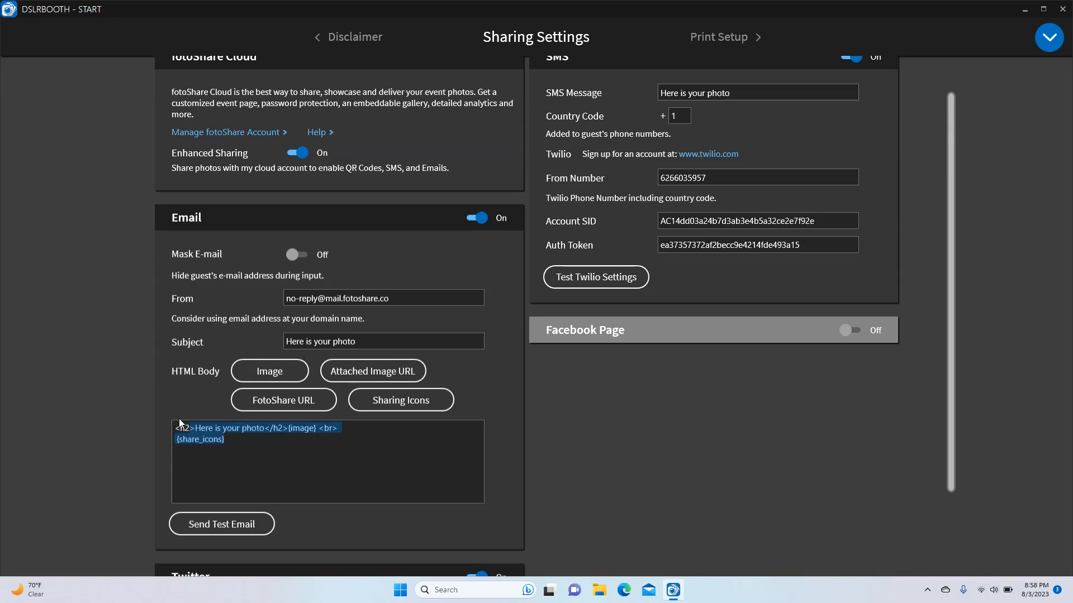
click(247, 453)
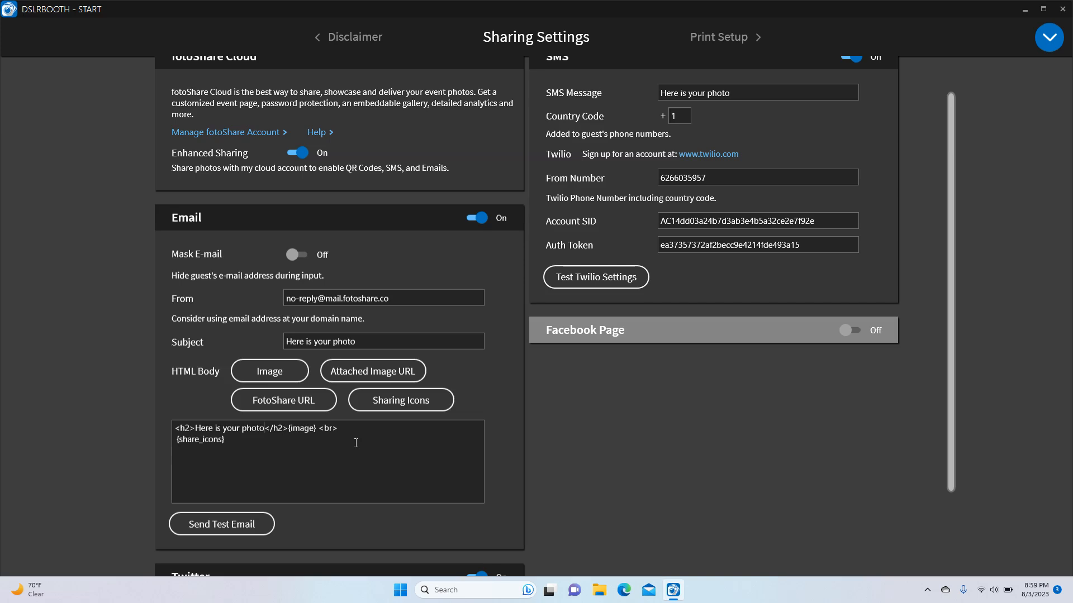
key(BackSpace)
key(BackSpace)
key(BackSpace)
key(BackSpace)
key(BackSpace)
key(BackSpace)
key(BackSpace)
key(BackSpace)
key(BackSpace)
key(BackSpace)
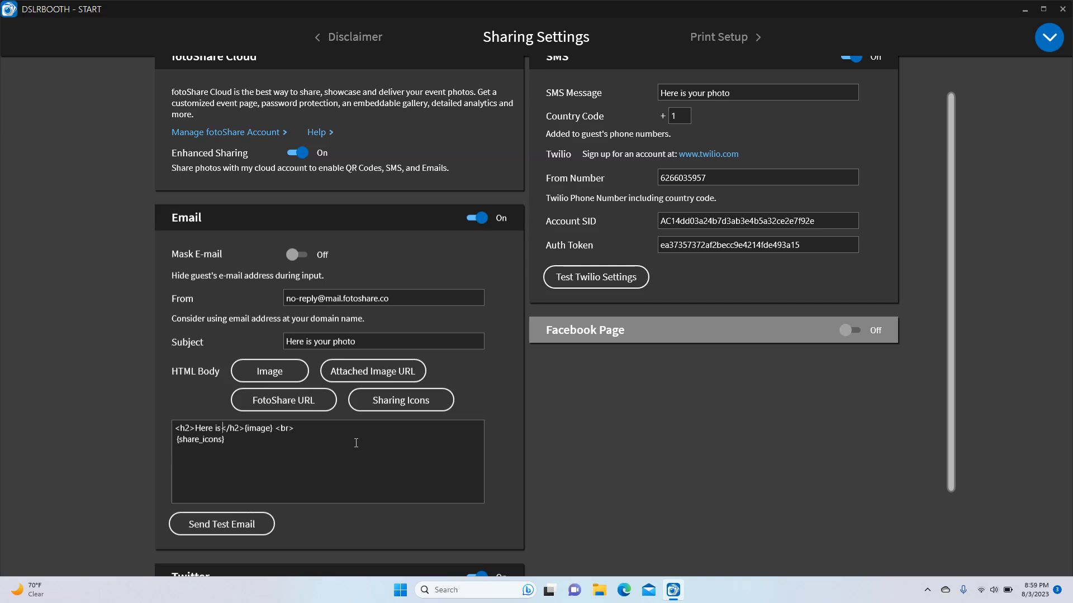
key(BackSpace)
key(BackSpace)
key(BackSpace)
key(BackSpace)
key(BackSpace)
key(BackSpace)
key(BackSpace)
key(BackSpace)
text(Ta)
key(BackSpace)
text(hnak)
key(BackSpace)
key(BackSpace)
key(BackSpace)
text(a)
text(nk you for us)
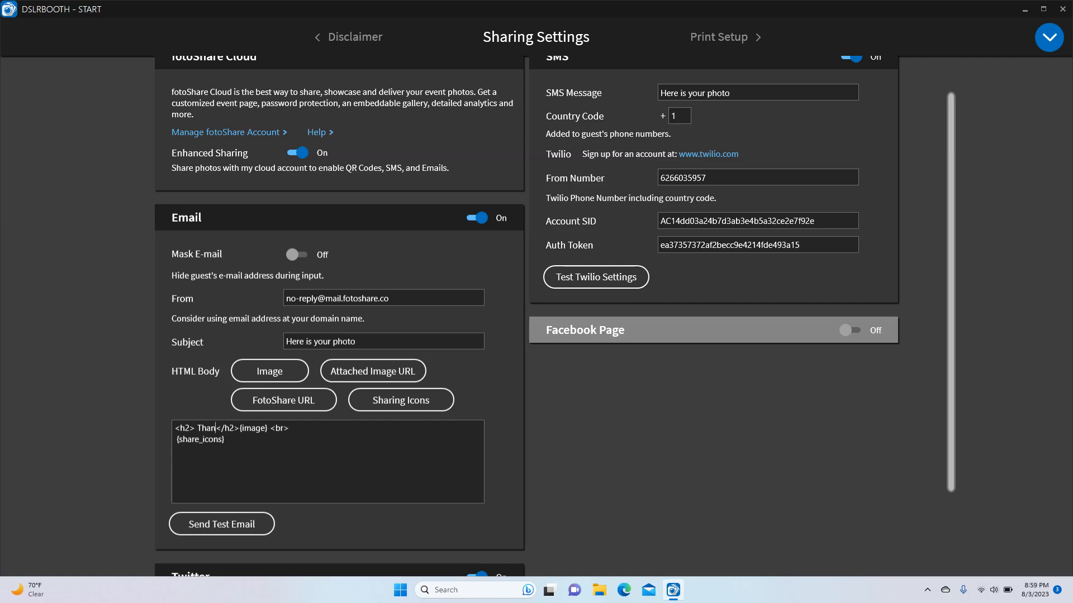
text(ing our b)
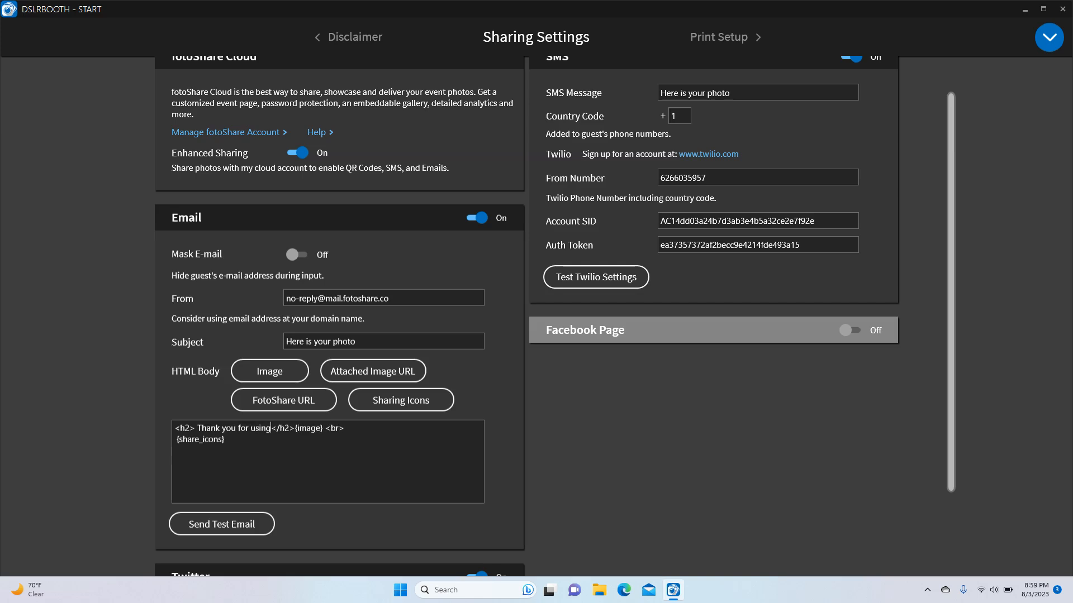
text(ooth)
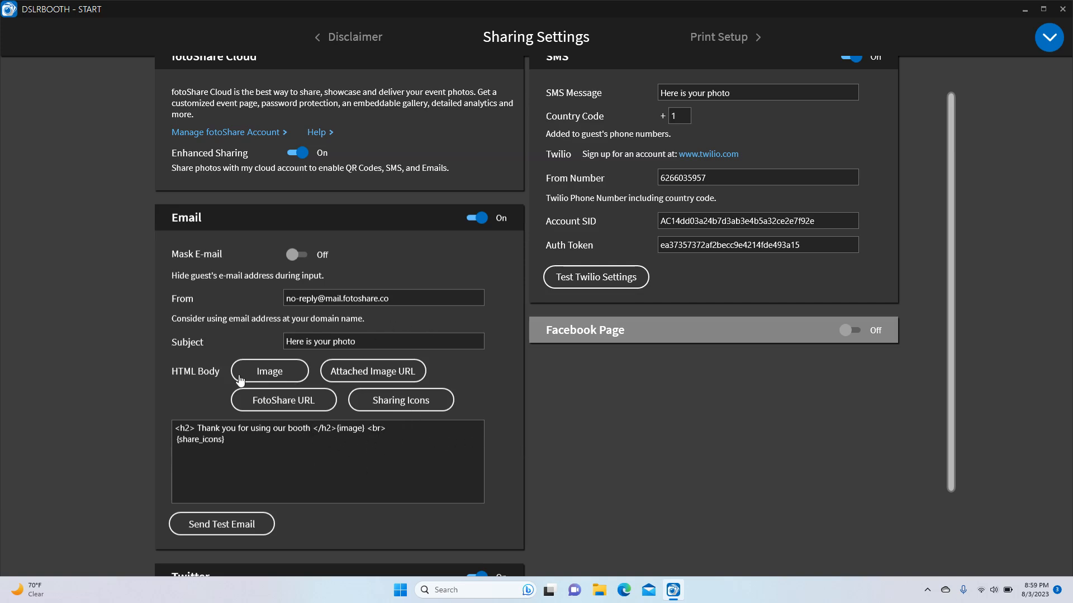
Turn off Twitter sharing for the event.
scroll(374, 524, down, 1)
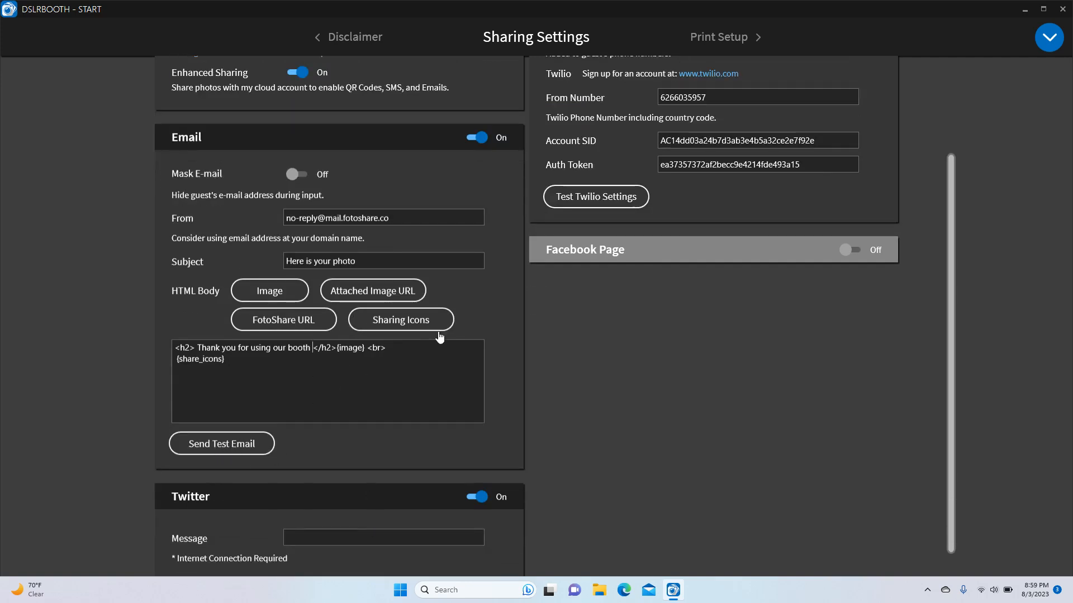
scroll(451, 466, down, 1)
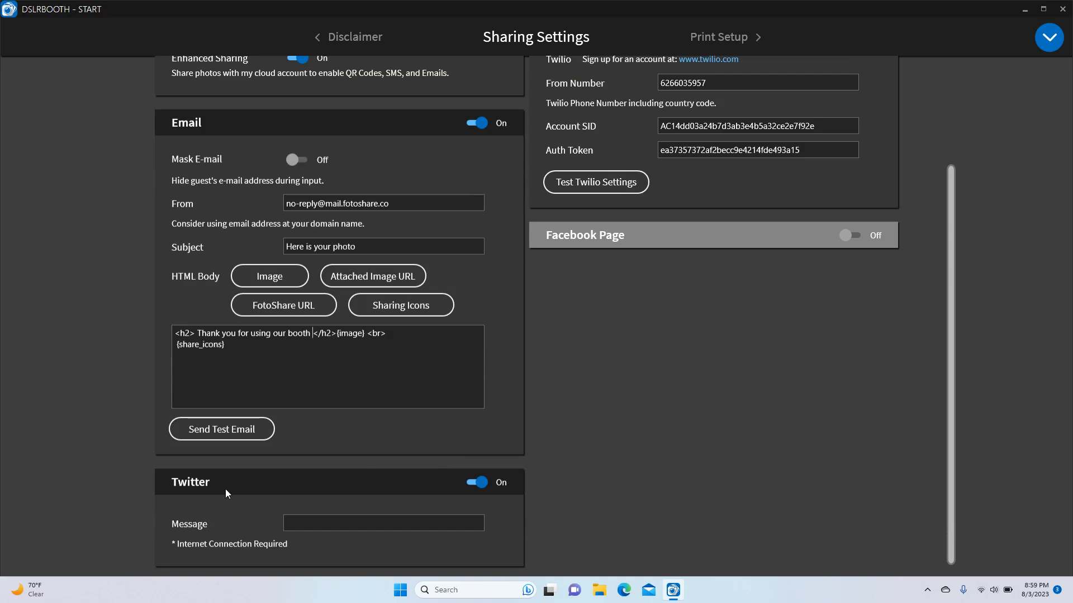
click(478, 485)
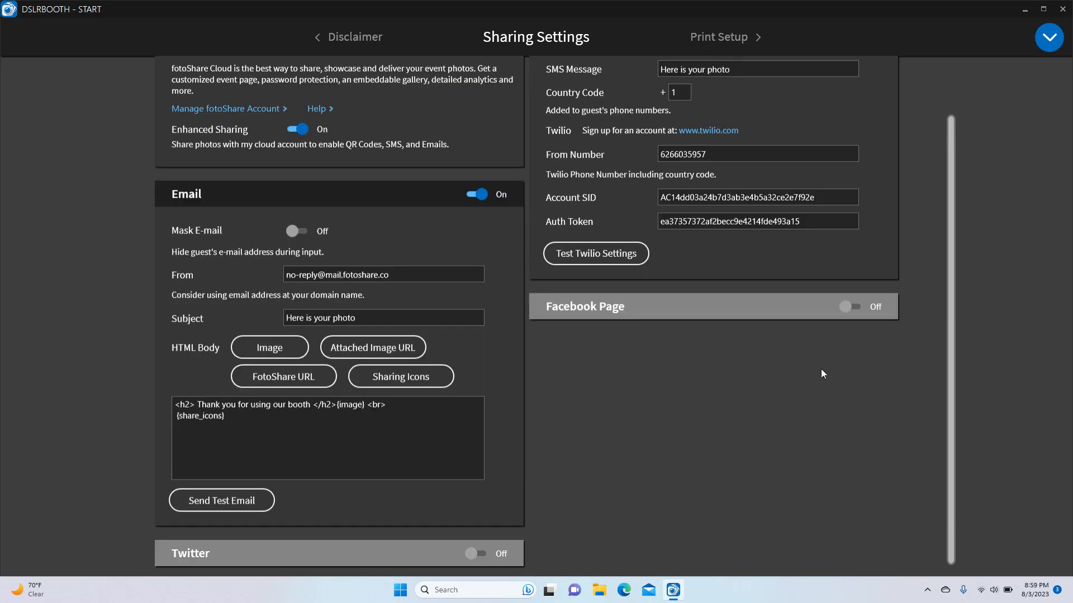
Try switching Facebook Page sharing on and restore it to off.
click(857, 311)
click(857, 311)
scroll(740, 402, up, 2)
scroll(740, 402, down, 2)
Review the SMS message text in the SMS sharing settings and run the test of the Twilio settings.
scroll(953, 266, up, 2)
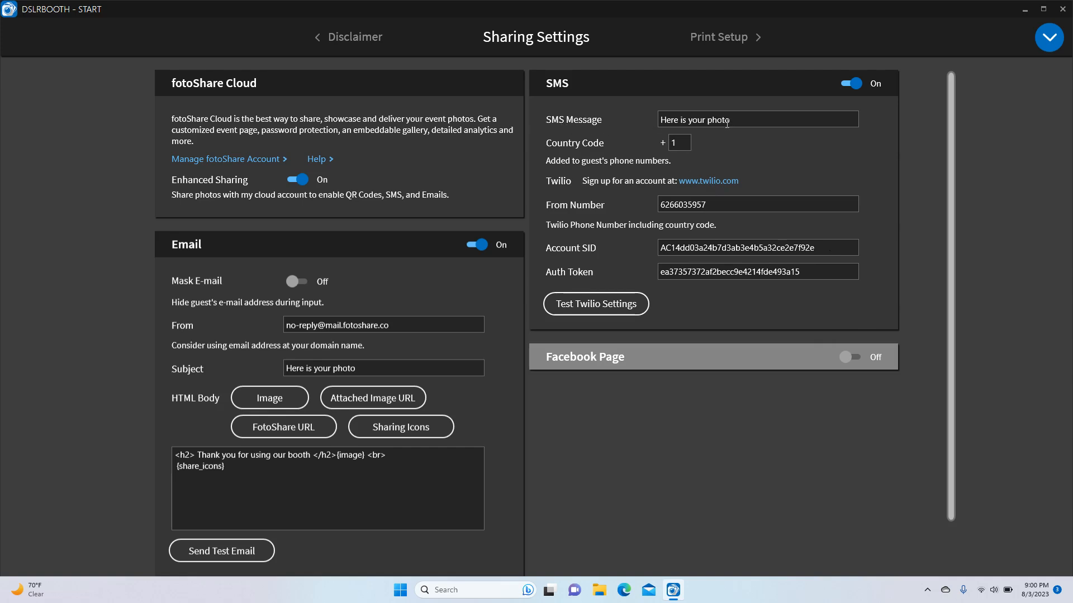
drag(735, 120, 639, 119)
click(600, 309)
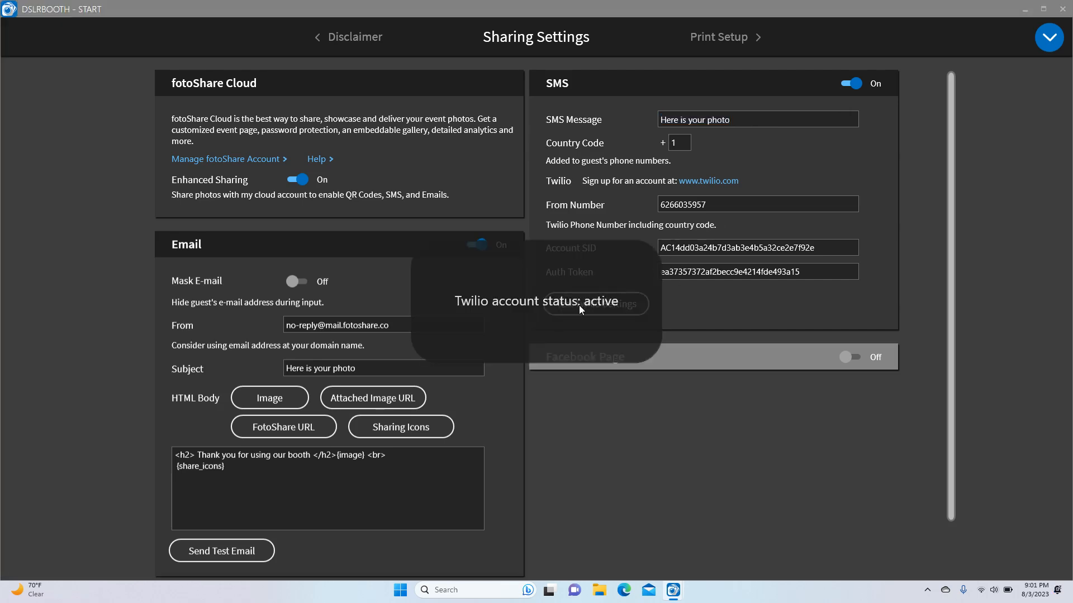